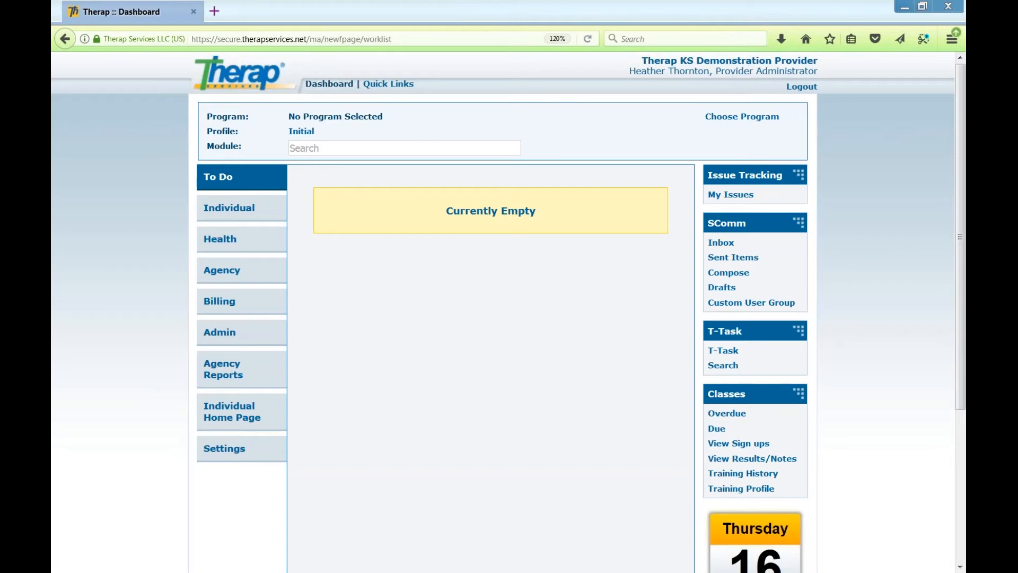
- Open the Supported Living Intensive II service code (H2016) from the billing Description/Code list
click(232, 335)
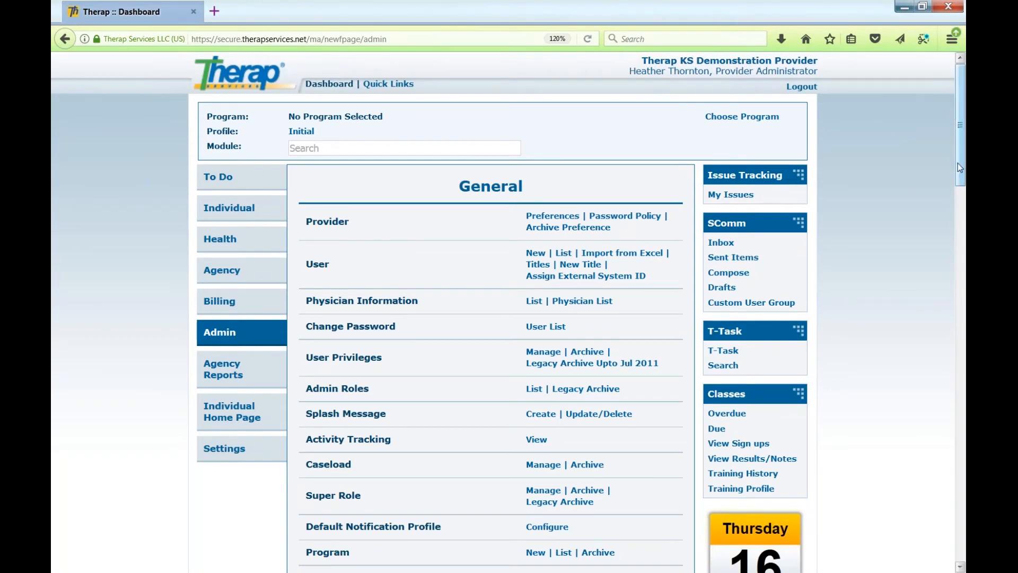
drag(958, 168, 958, 503)
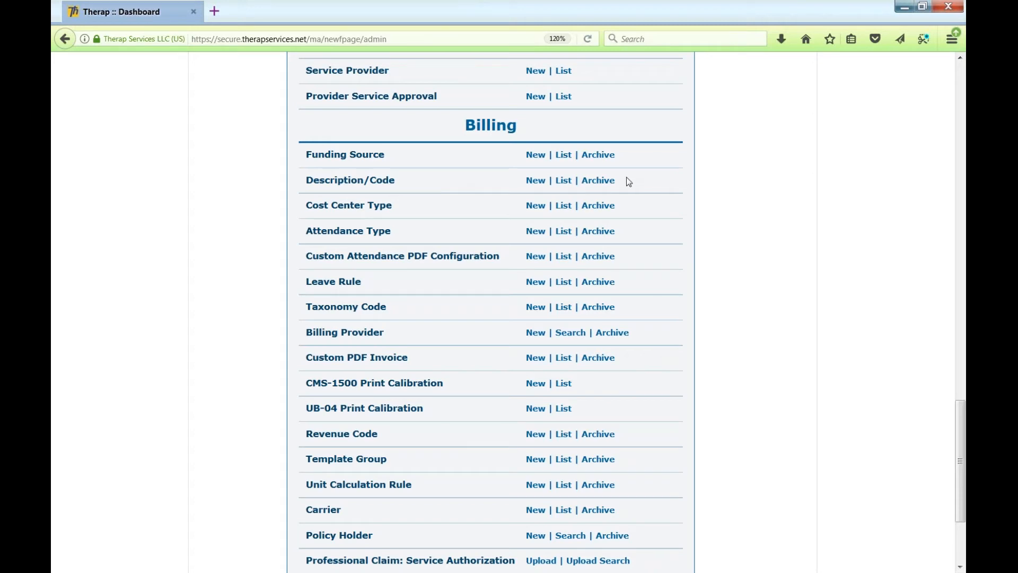
click(568, 181)
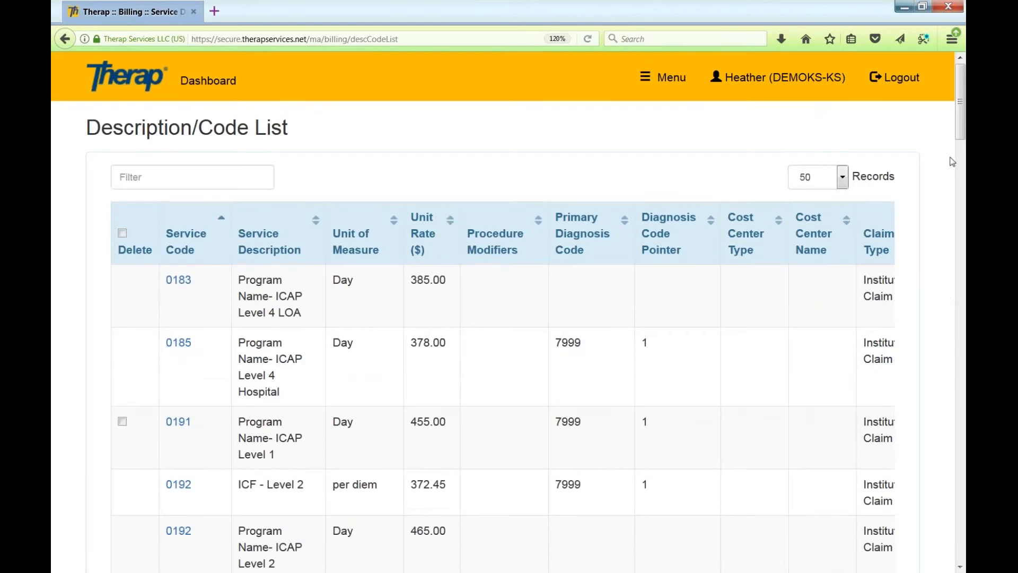
drag(964, 137, 964, 324)
click(197, 177)
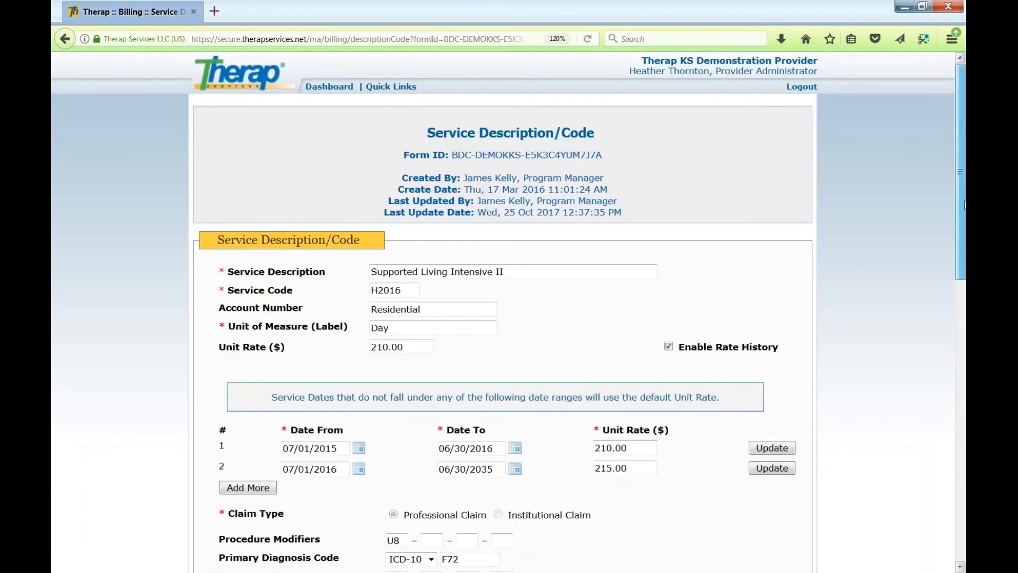
- Change the service description to "Supported Living Intensive Tier 1"
scroll(965, 205, down, 2)
click(530, 191)
key(BackSpace)
key(BackSpace)
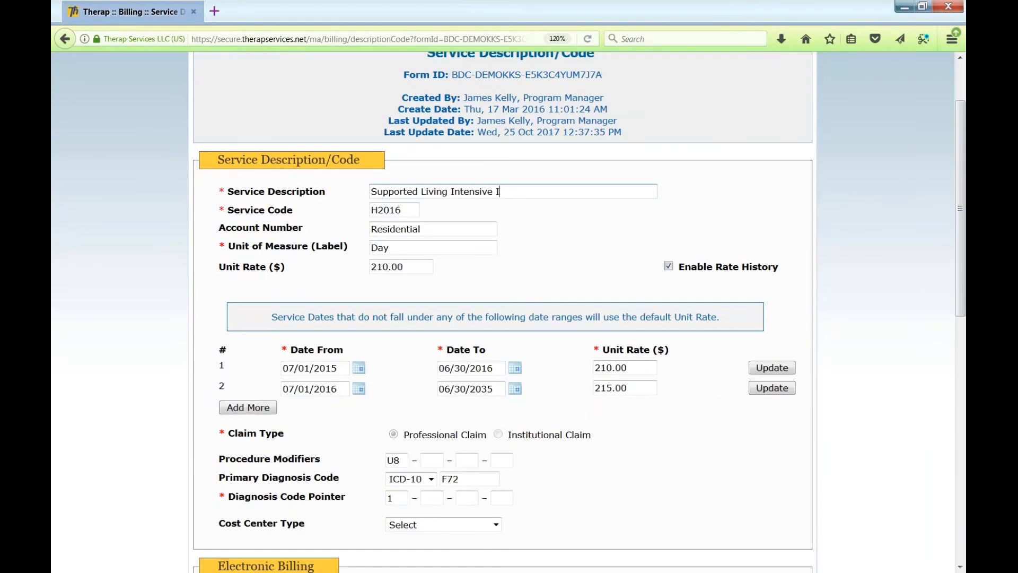
text(t)
key(BackSpace)
text(Tier 1)
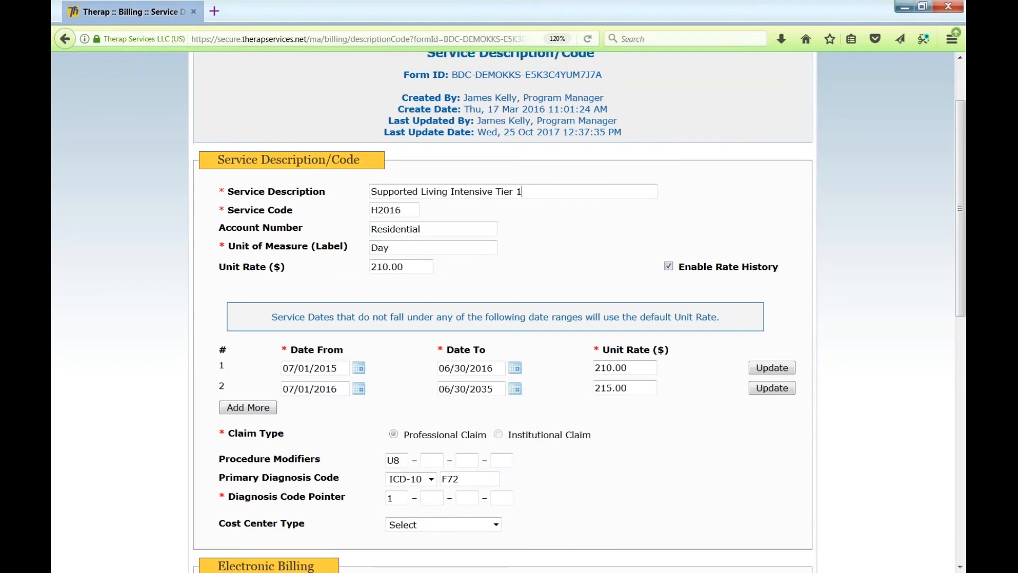
- Set the service code's default unit rate to 0.00
key(Tab)
key(Tab)
key(Tab)
key(Tab)
text(0.00)
- Clear the U8 procedure modifier and save the updated service description/code
drag(408, 459, 379, 459)
key(BackSpace)
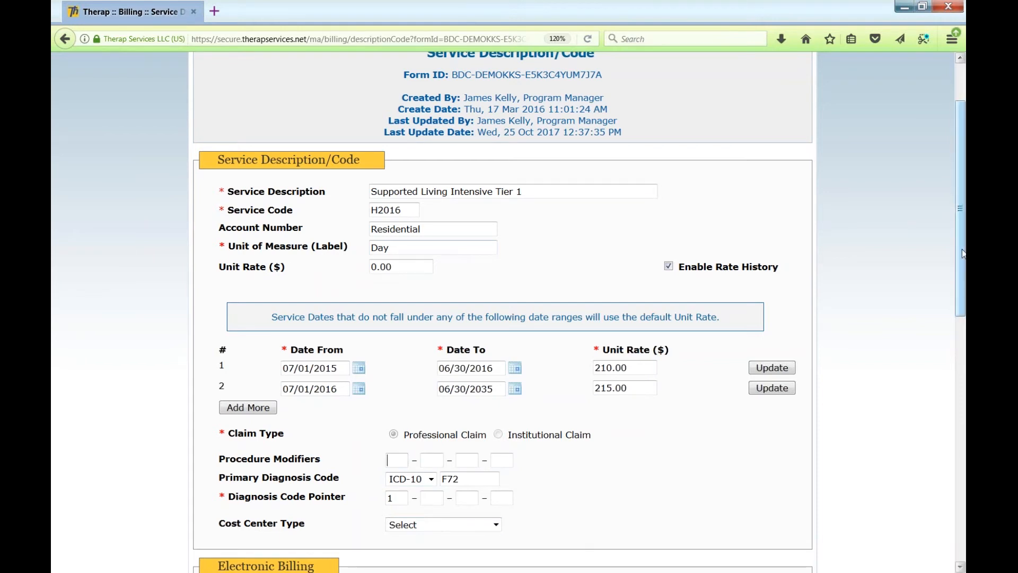
drag(963, 254, 964, 271)
scroll(787, 435, down, 10)
click(786, 435)
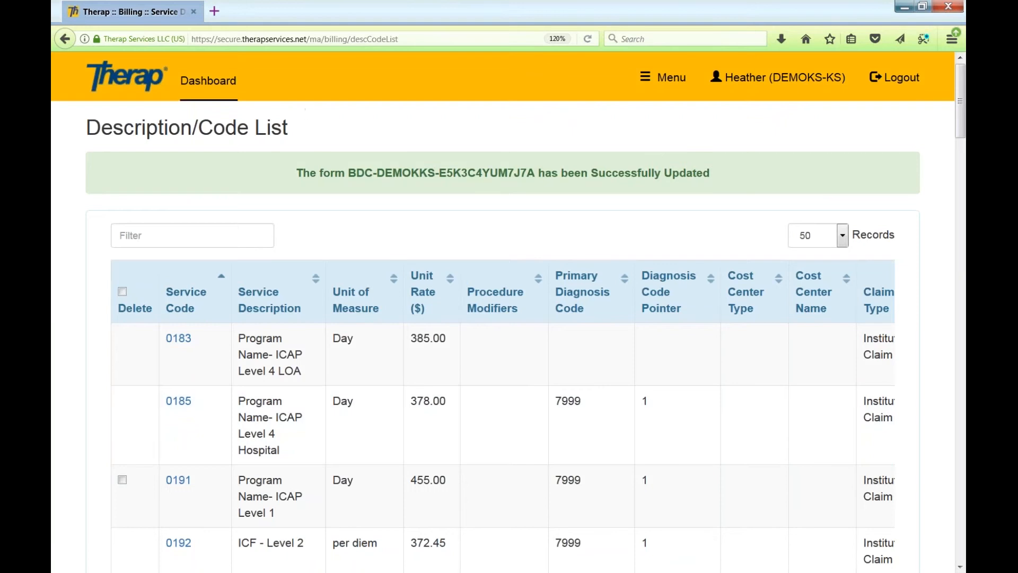
- Search the professional claim service authorizations without criteria and open the Tower Group Home authorization that begins 10/01/2017
click(226, 86)
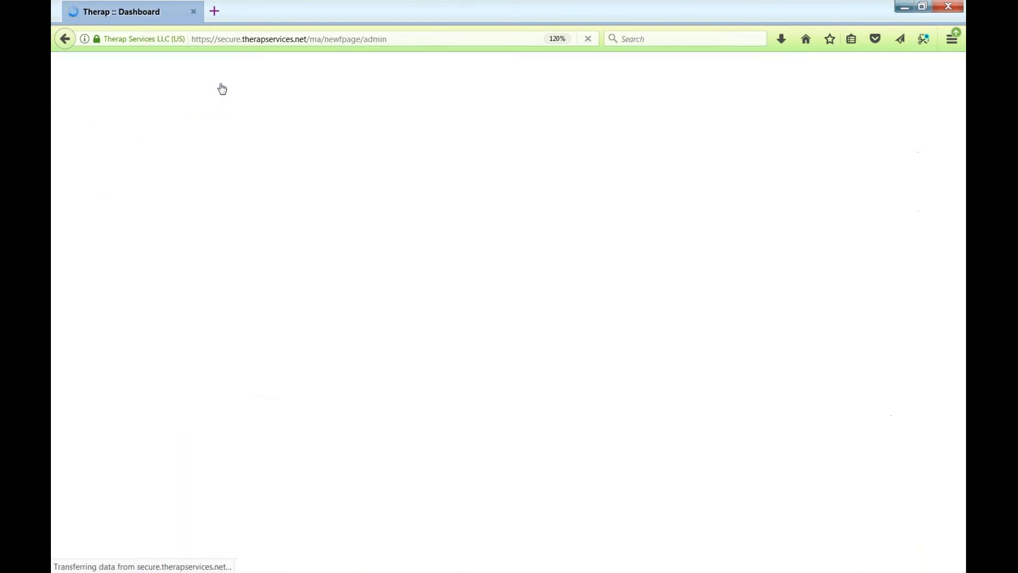
click(221, 301)
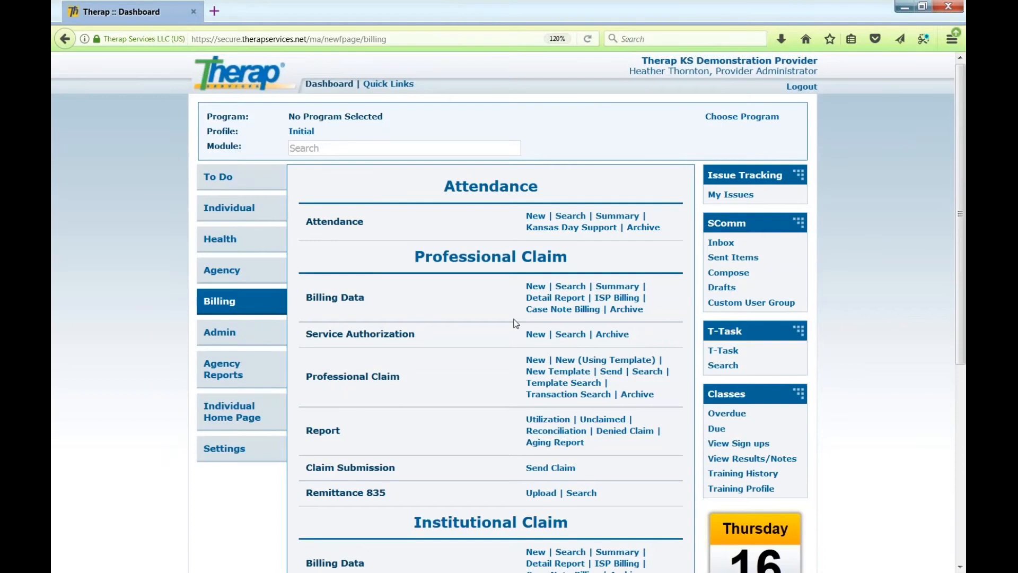
click(572, 334)
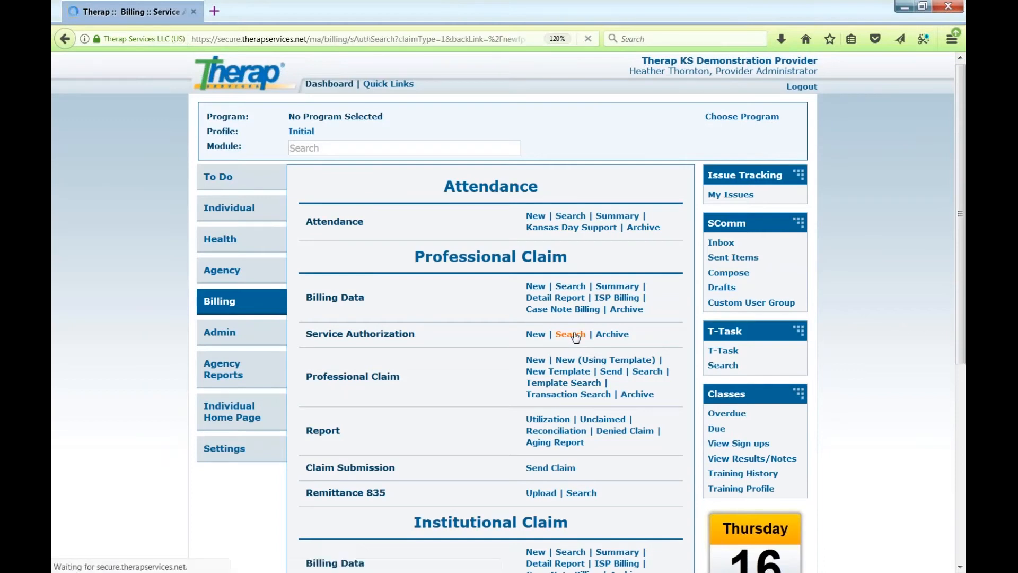
drag(961, 243, 828, 471)
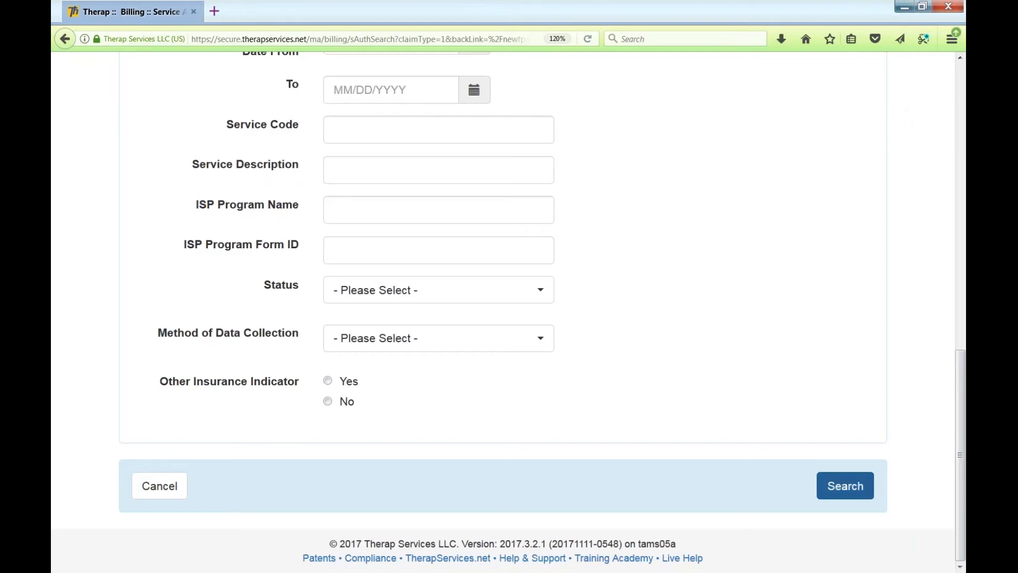
click(834, 480)
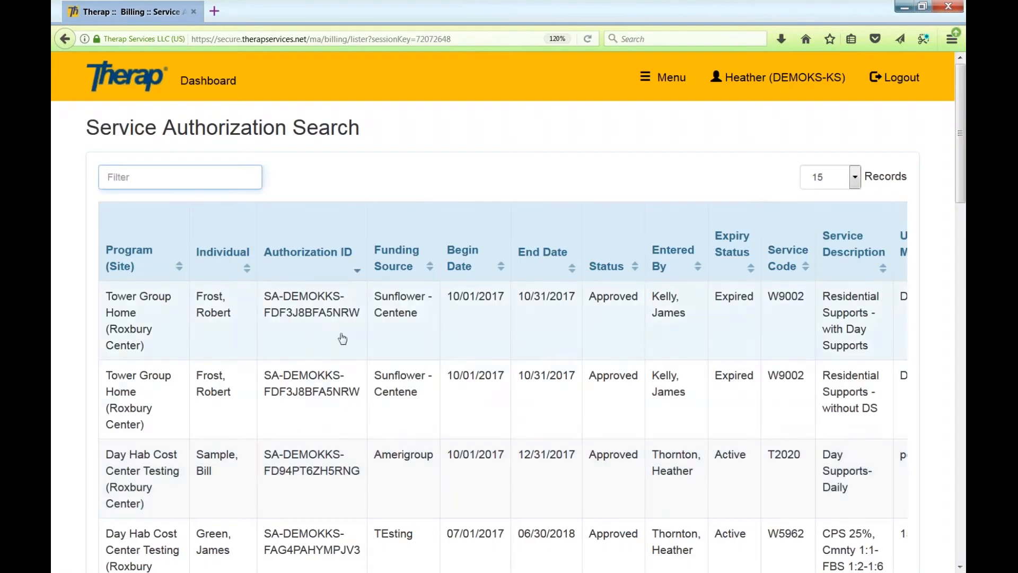
click(431, 323)
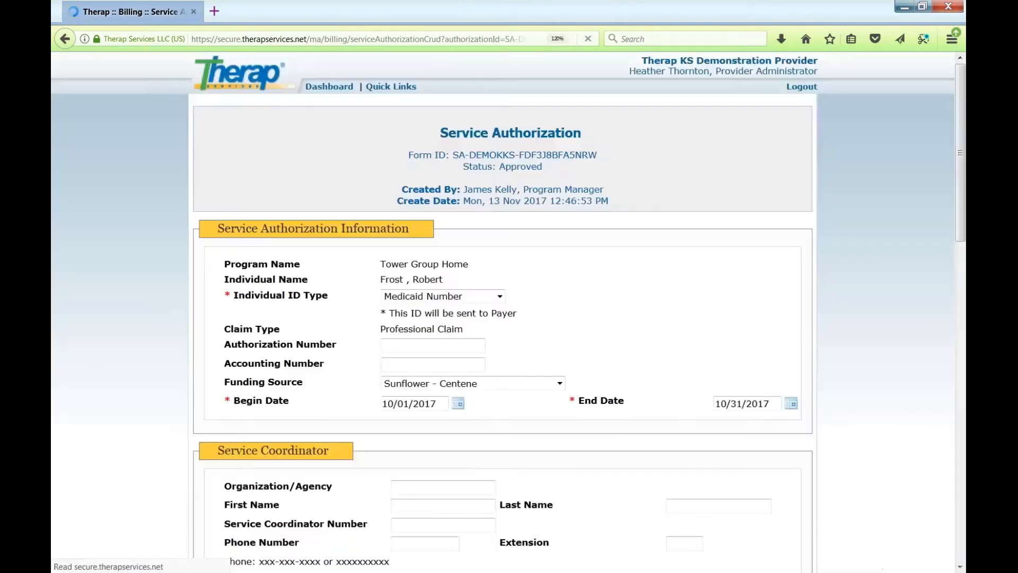
- Review the default unit rate and procedure modifiers of the "Residential Supports - without DS" service, closing its form without changes
scroll(555, 388, down, 6)
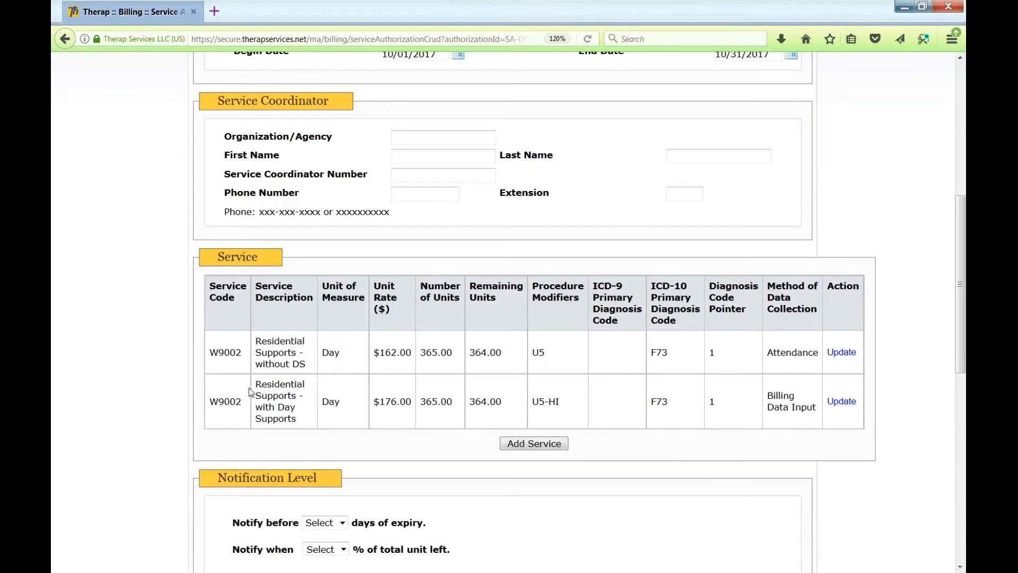
click(840, 354)
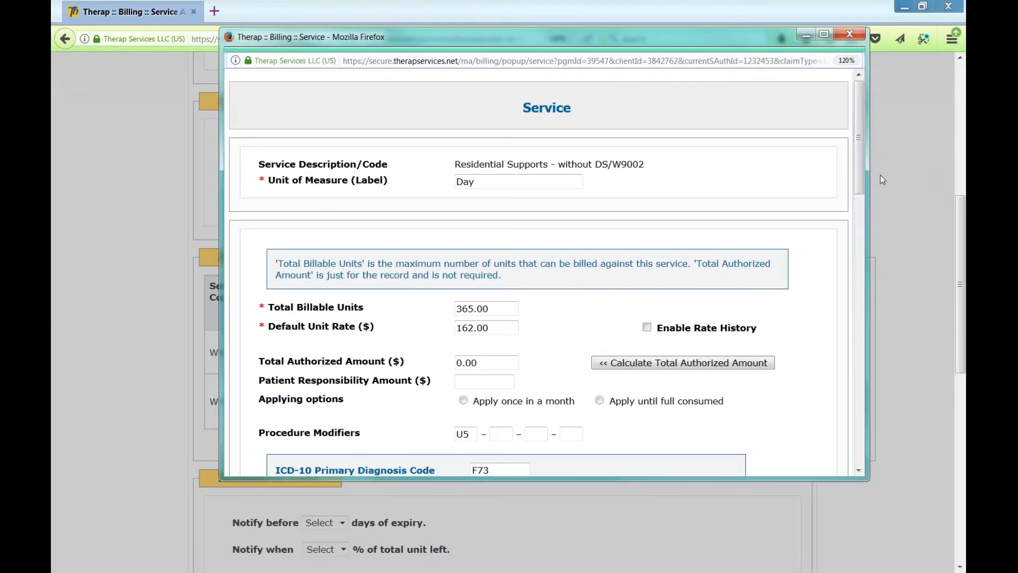
drag(858, 190, 858, 196)
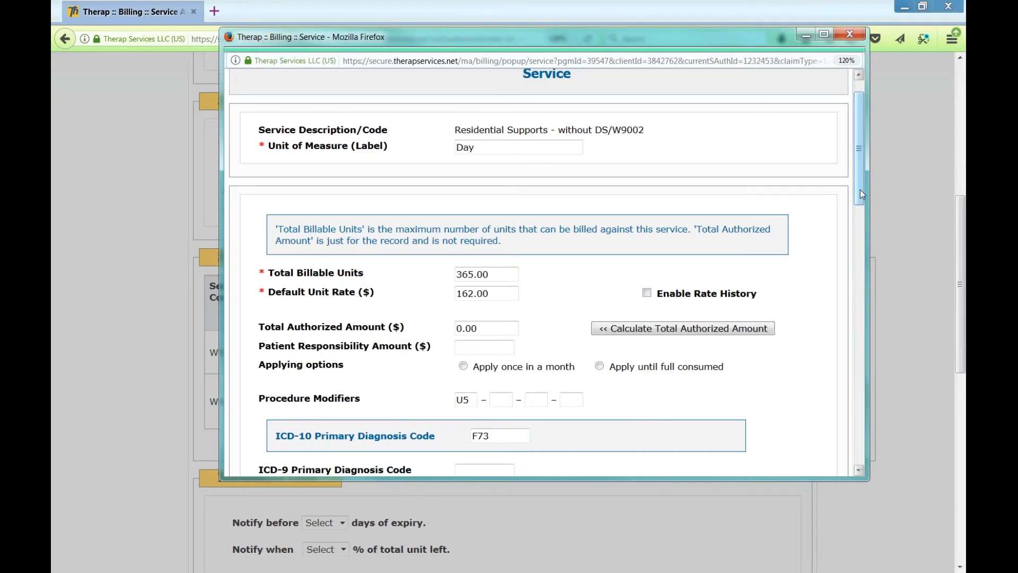
scroll(863, 196, down, 3)
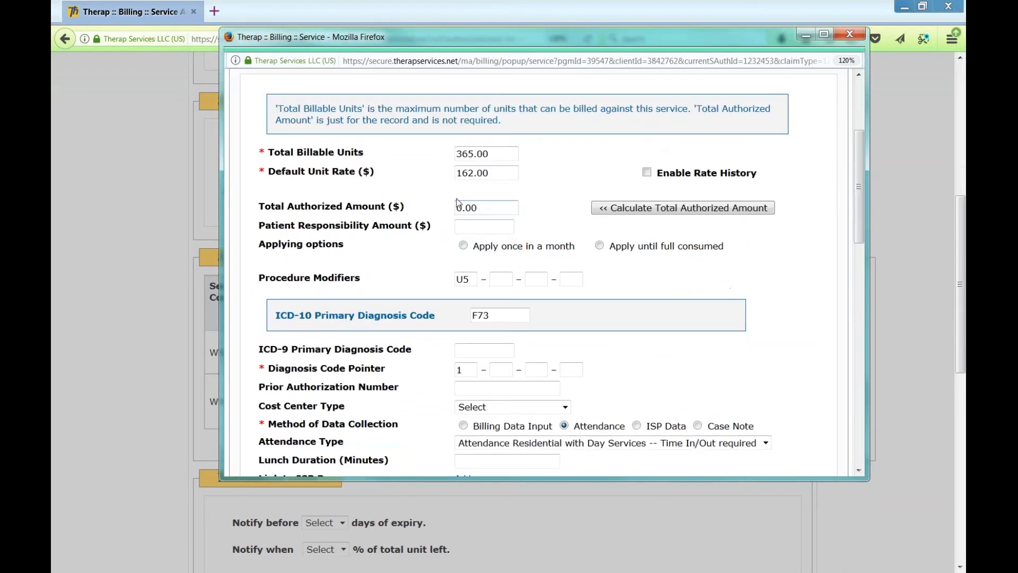
click(501, 172)
key(ctrl+a)
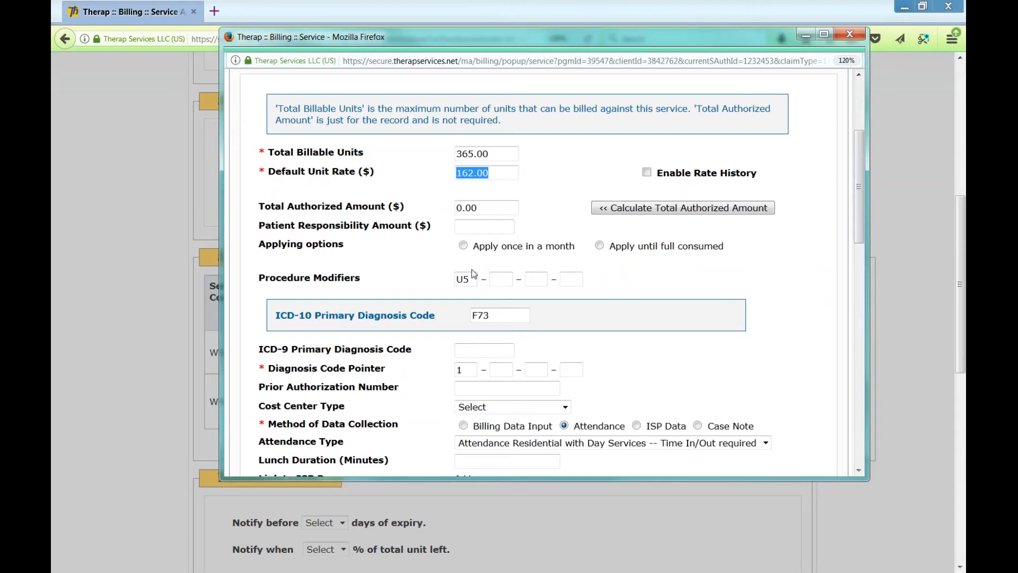
click(850, 35)
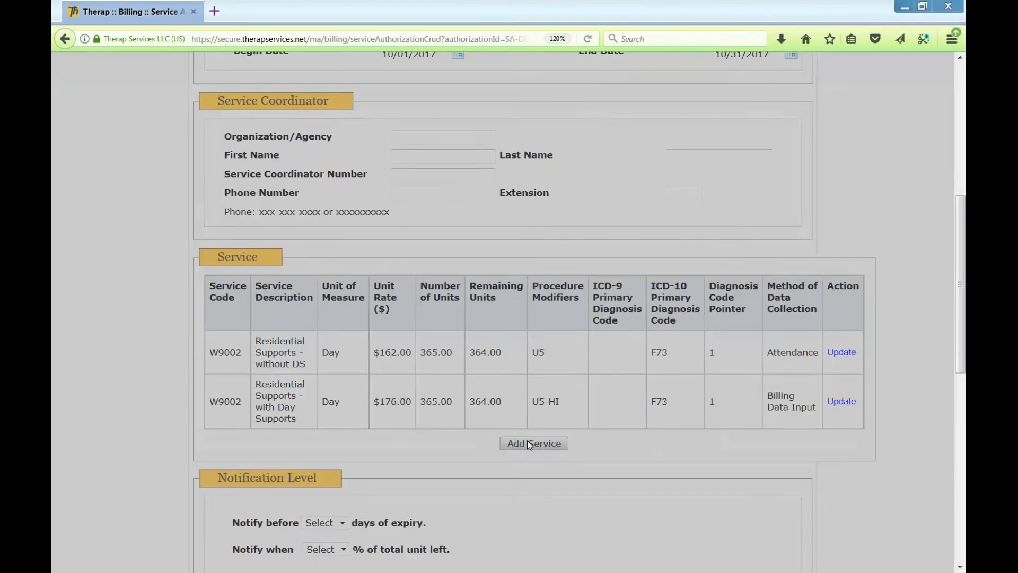
- Start adding a Group Day Hab - Tier 1/T2021 service to the authorization, review its prefilled details, and discard it
click(530, 444)
drag(212, 65, 483, 30)
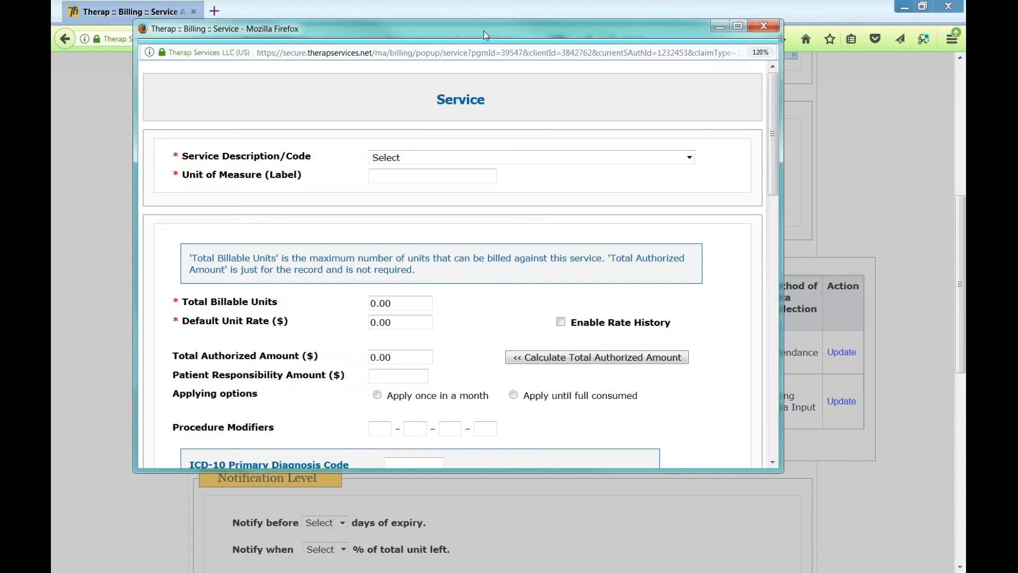
click(505, 156)
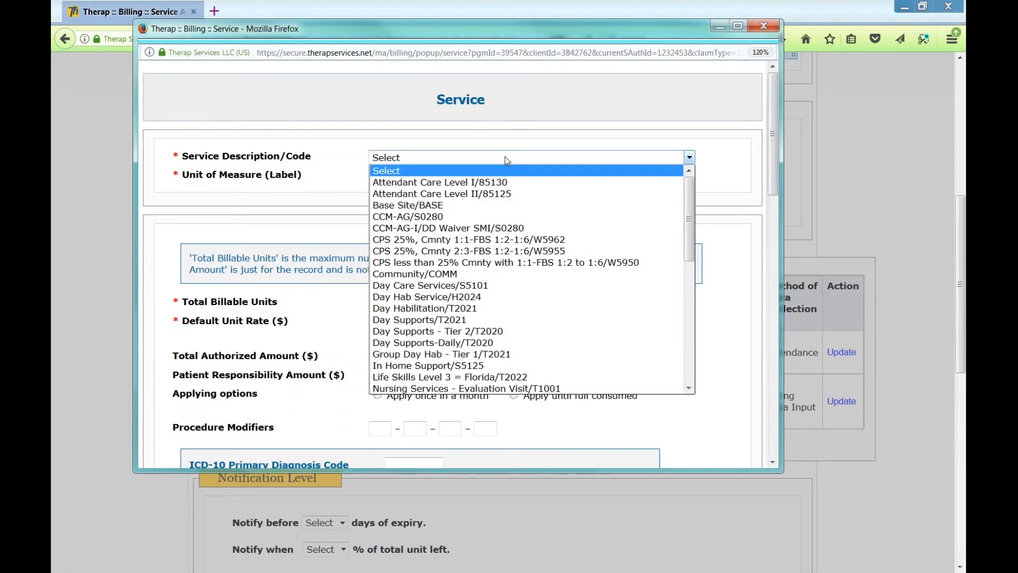
click(466, 353)
scroll(484, 125, down, 2)
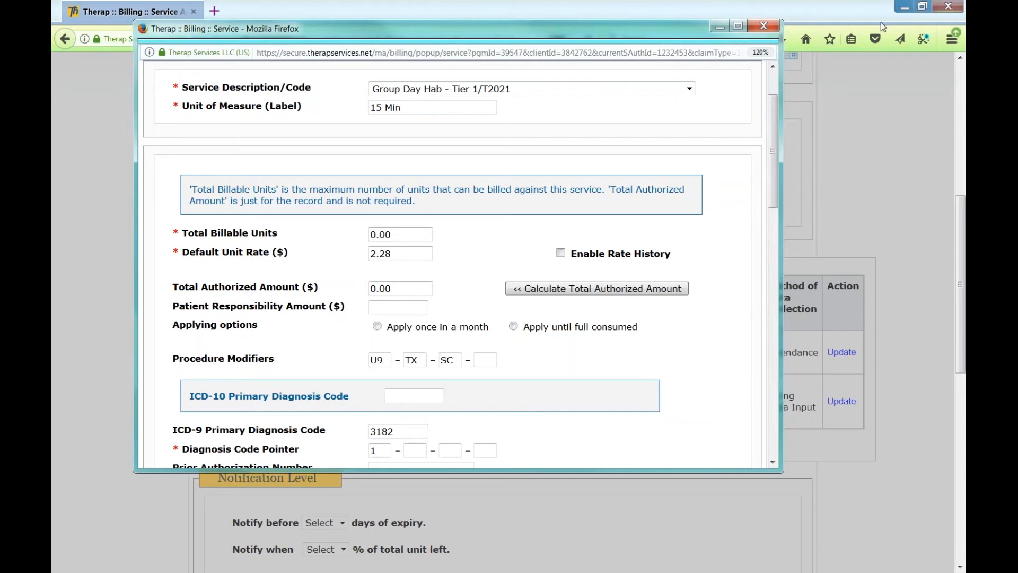
click(762, 28)
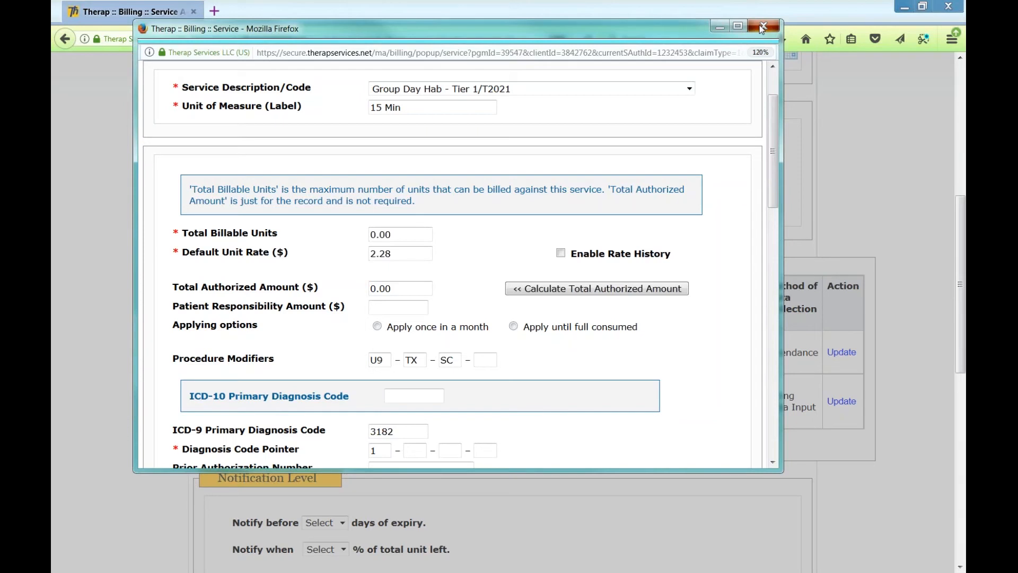
- Start a professional claim using a template and review the available service description/code choices
click(963, 89)
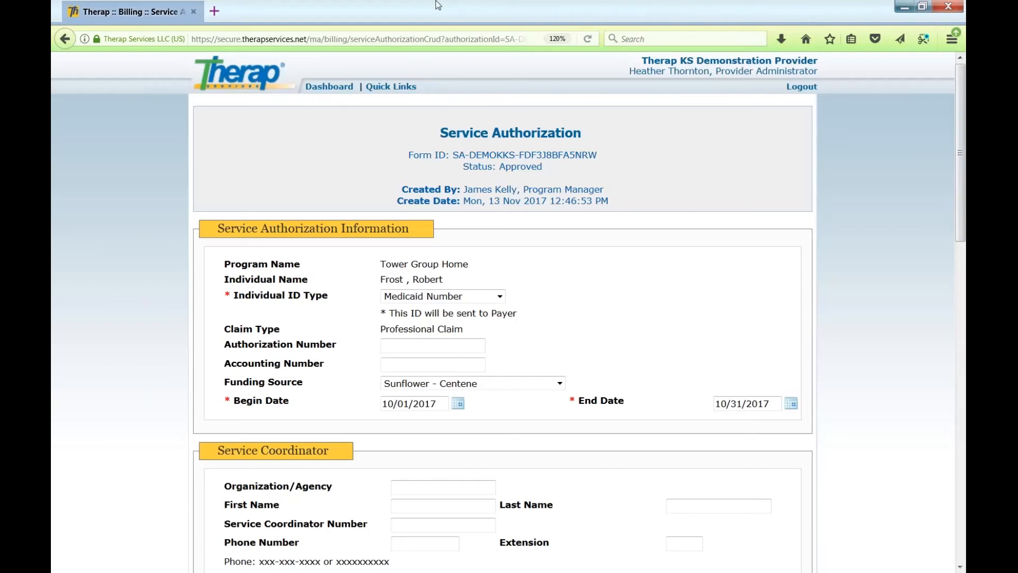
click(326, 88)
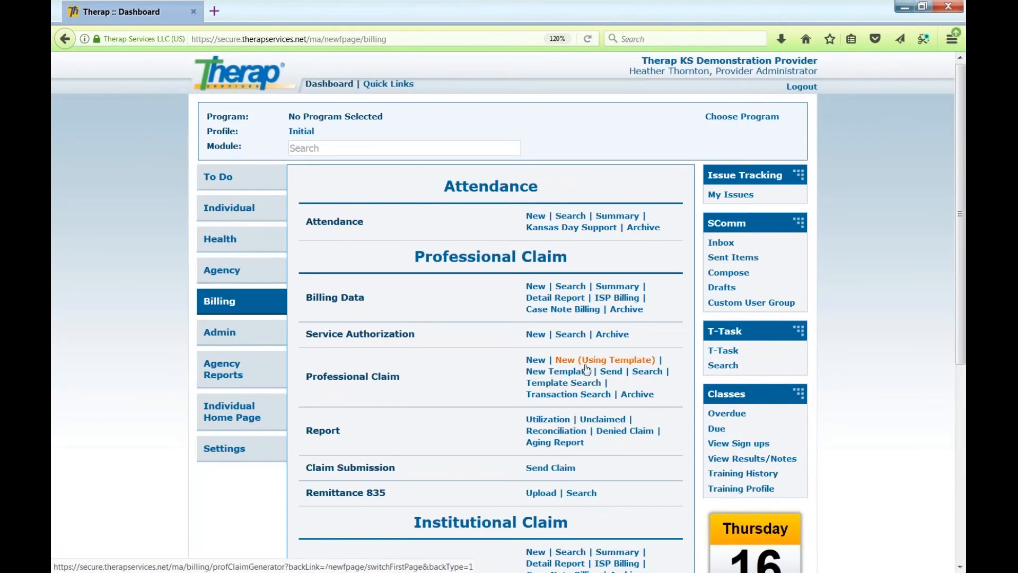
click(604, 360)
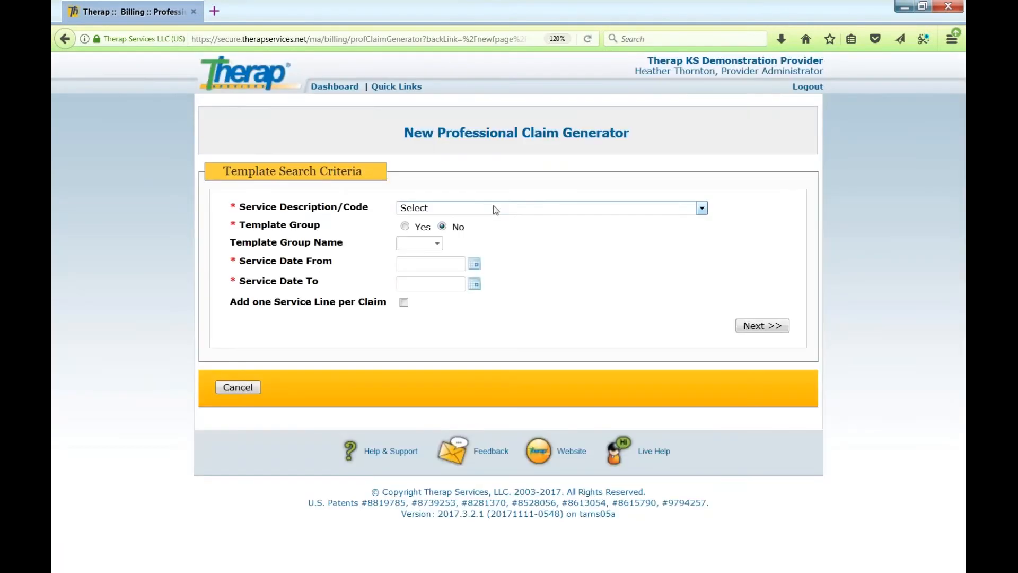
click(495, 209)
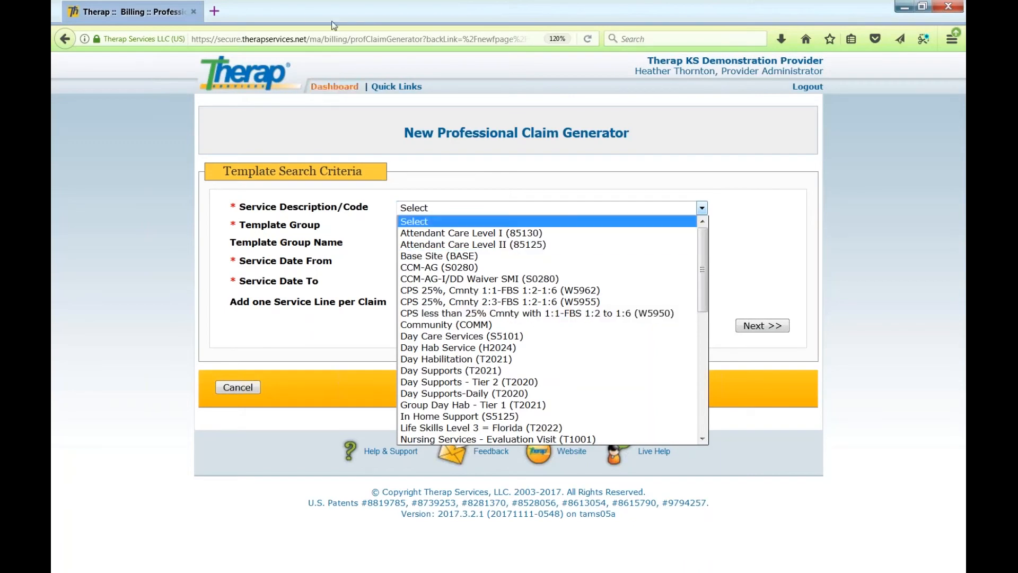
- Open the "Attendance Day - Iowa" attendance type from the administrative attendance type list
click(338, 88)
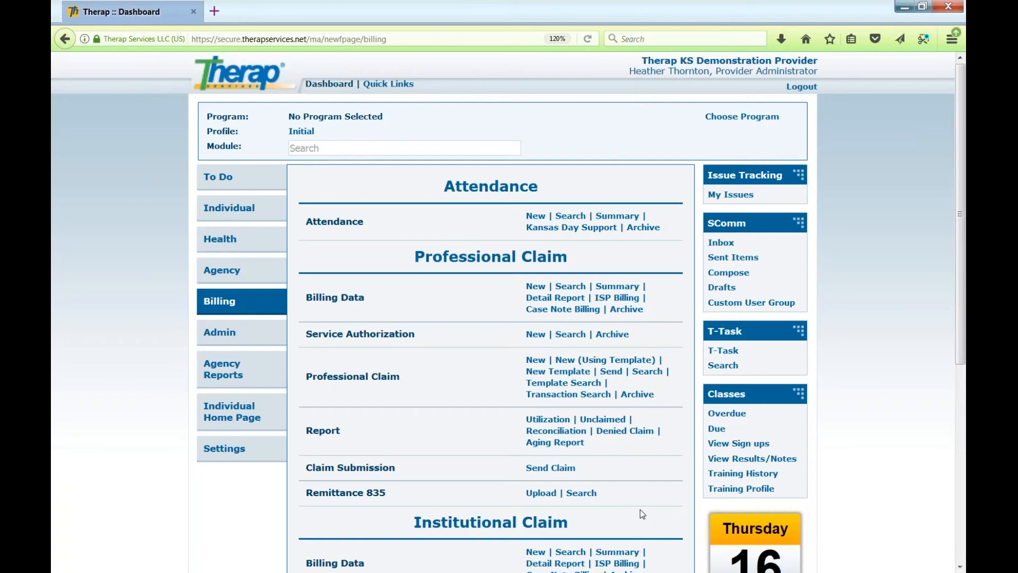
click(227, 338)
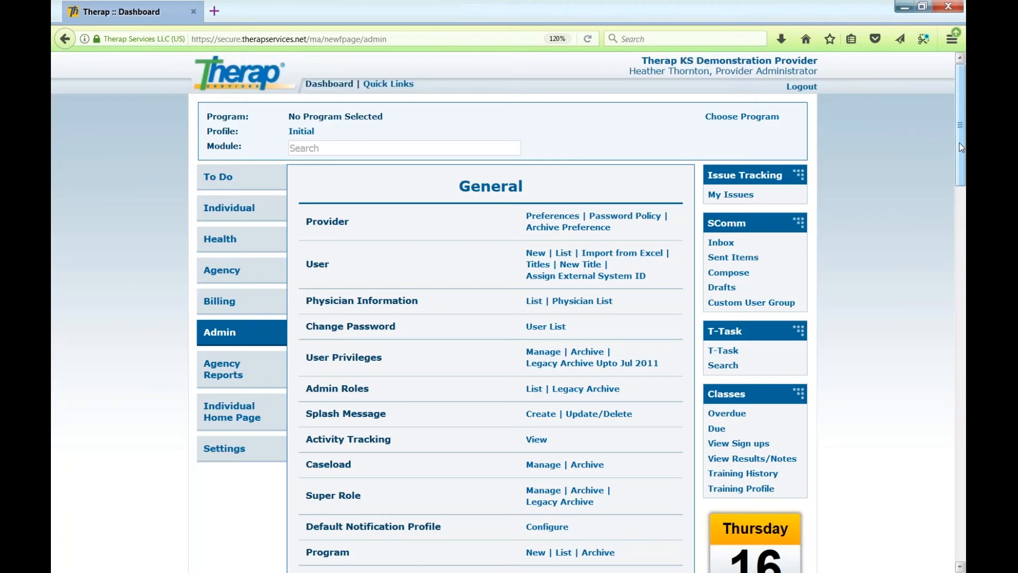
drag(964, 154, 955, 486)
click(563, 270)
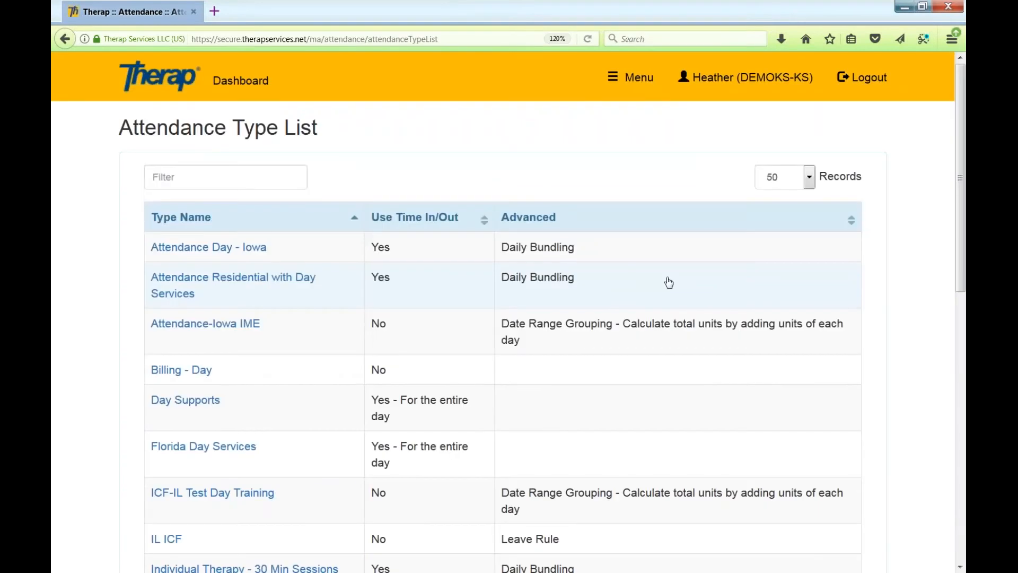
click(227, 248)
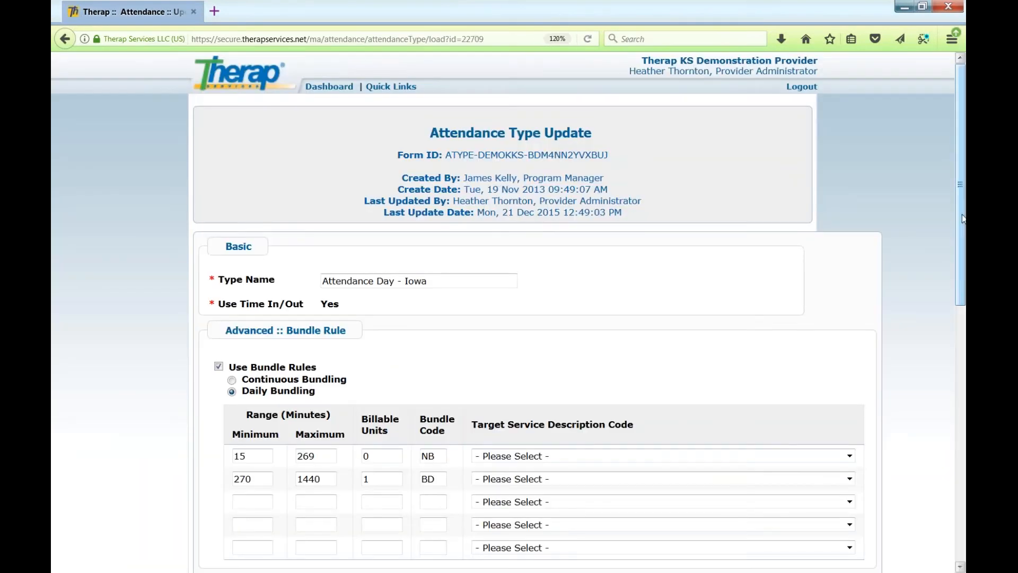
- Assign Group Day Hab - Tier 1 (T2021) as the target service description code for the 270 to 1440 minute bundle rule
drag(959, 220, 959, 326)
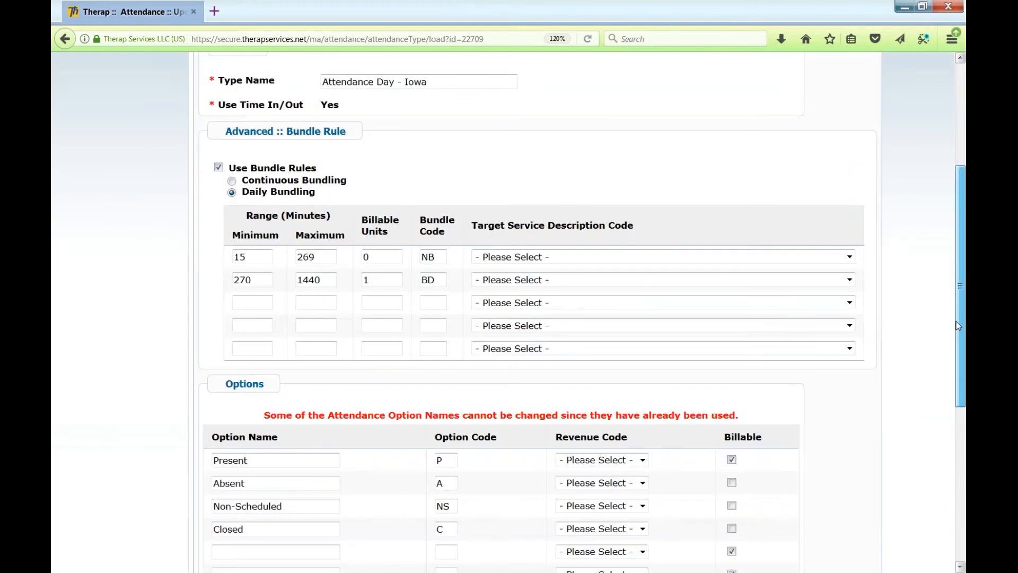
click(508, 281)
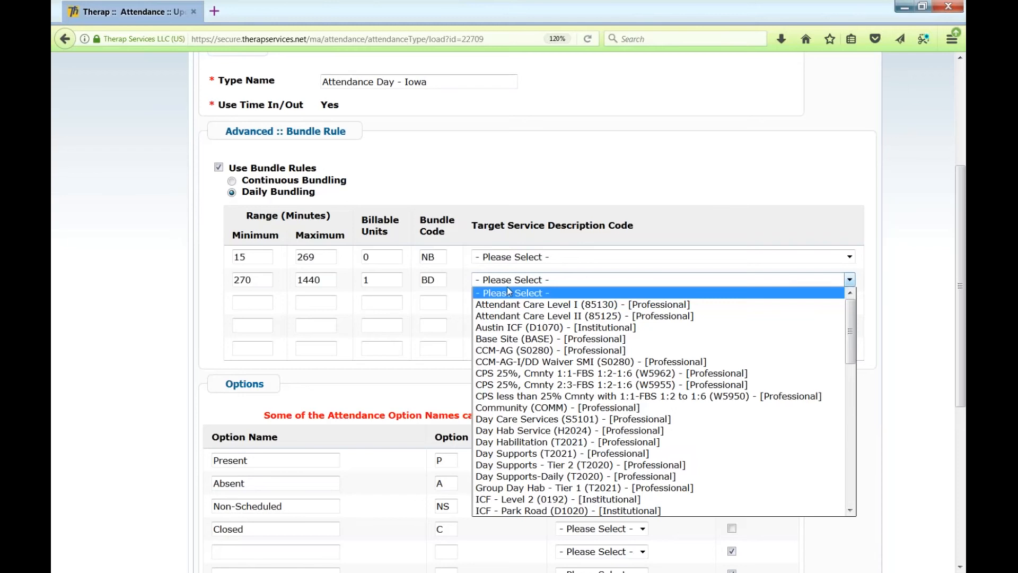
click(522, 487)
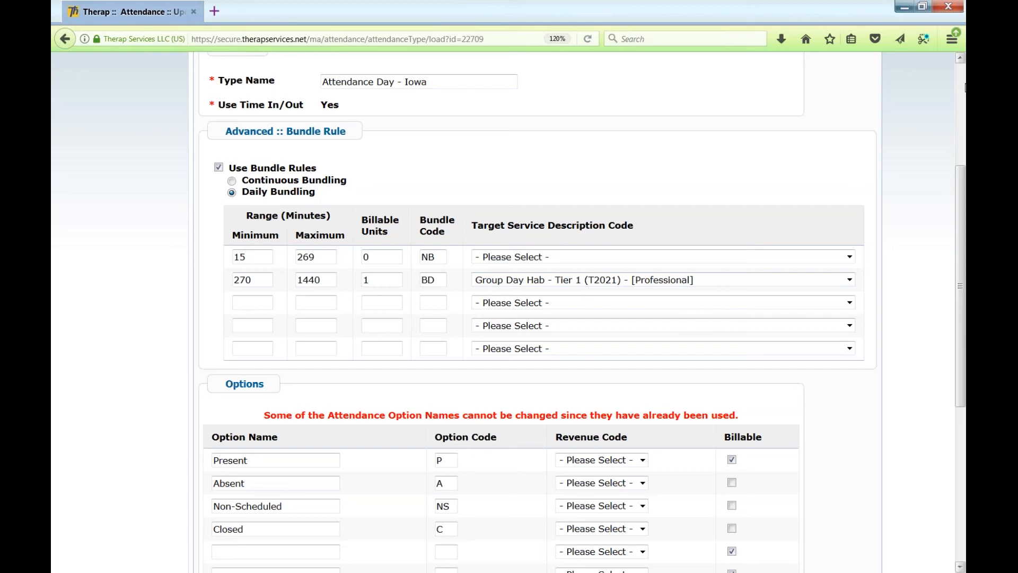
- Start a new professional claim service authorization for the In-Home Supports program
scroll(965, 87, up, 5)
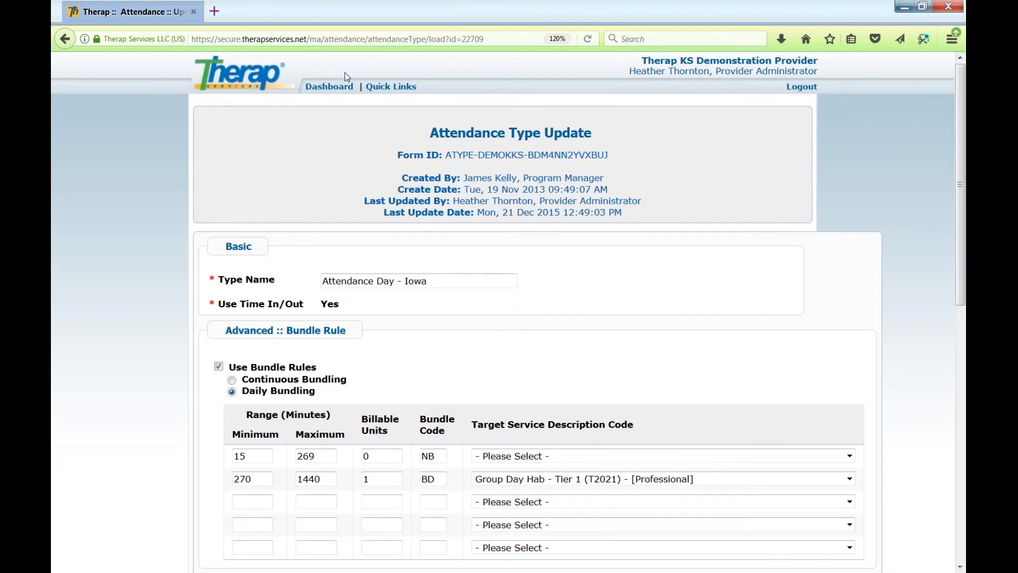
click(329, 90)
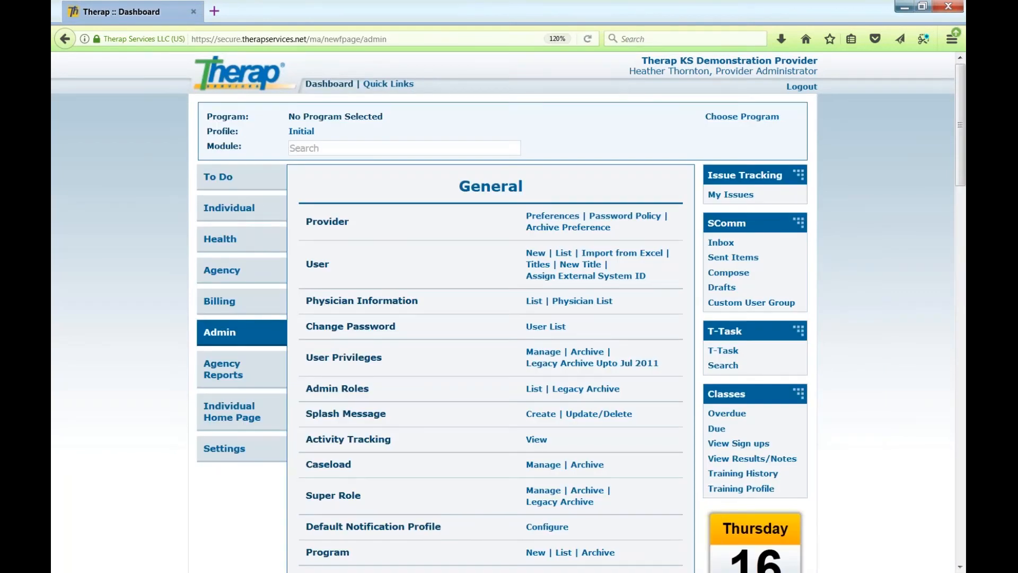
scroll(491, 313, down, 10)
scroll(491, 313, up, 10)
click(233, 305)
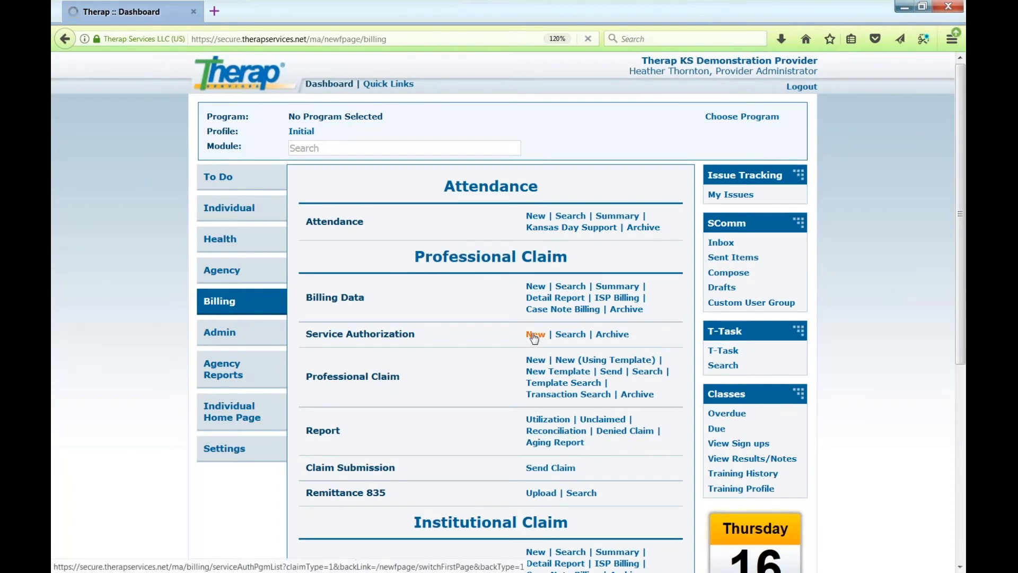
click(533, 336)
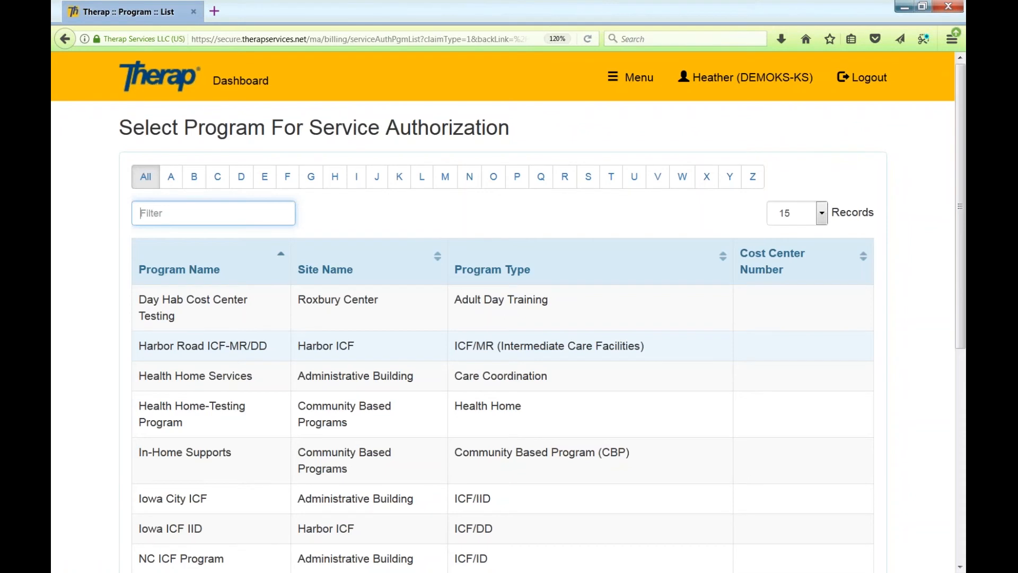
click(217, 456)
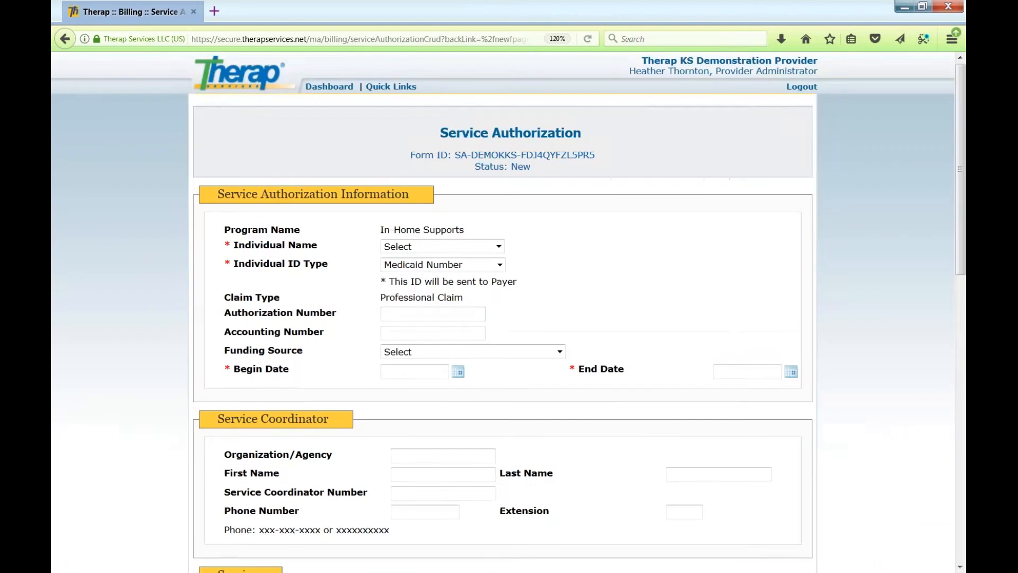
- Review the available funding sources for the new authorization and leave the form without saving
click(421, 355)
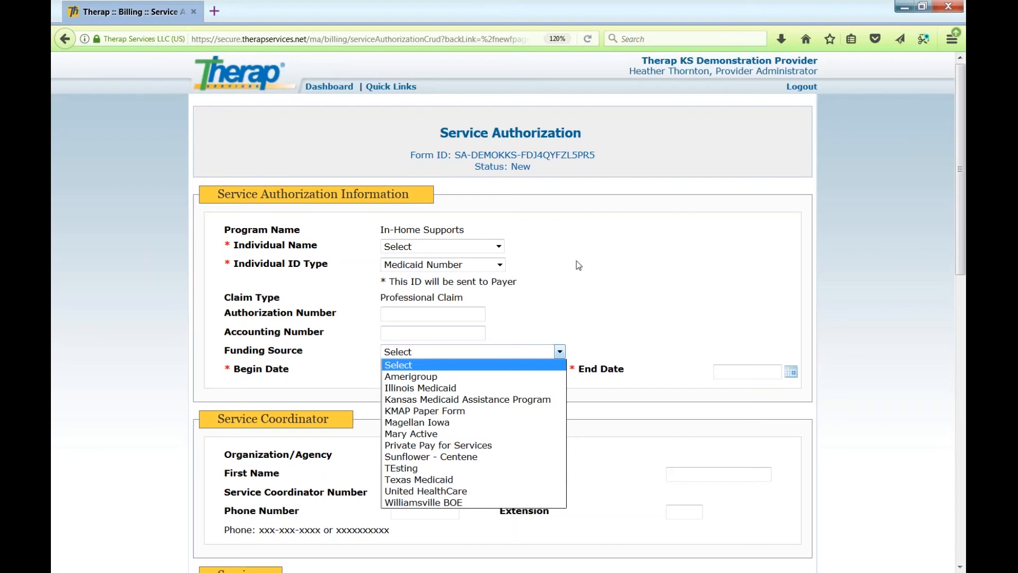
click(623, 260)
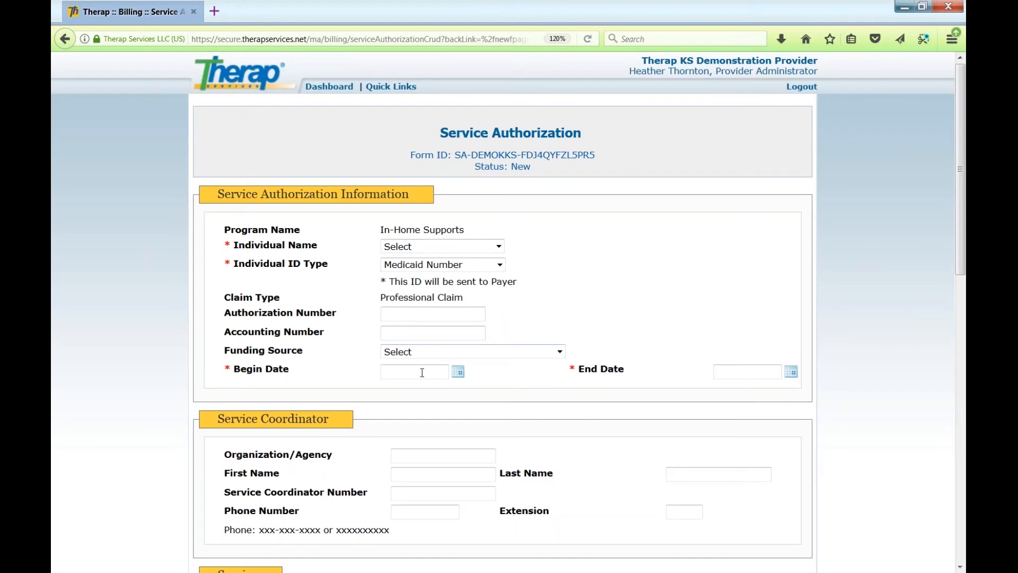
click(339, 88)
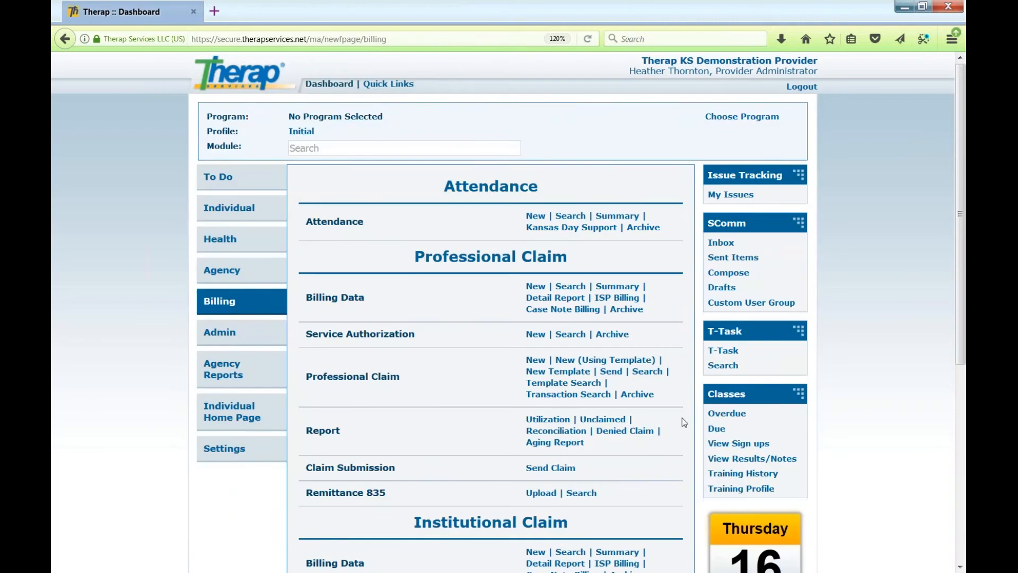
- Search the professional claims using the default criteria and return to the dashboard
click(645, 373)
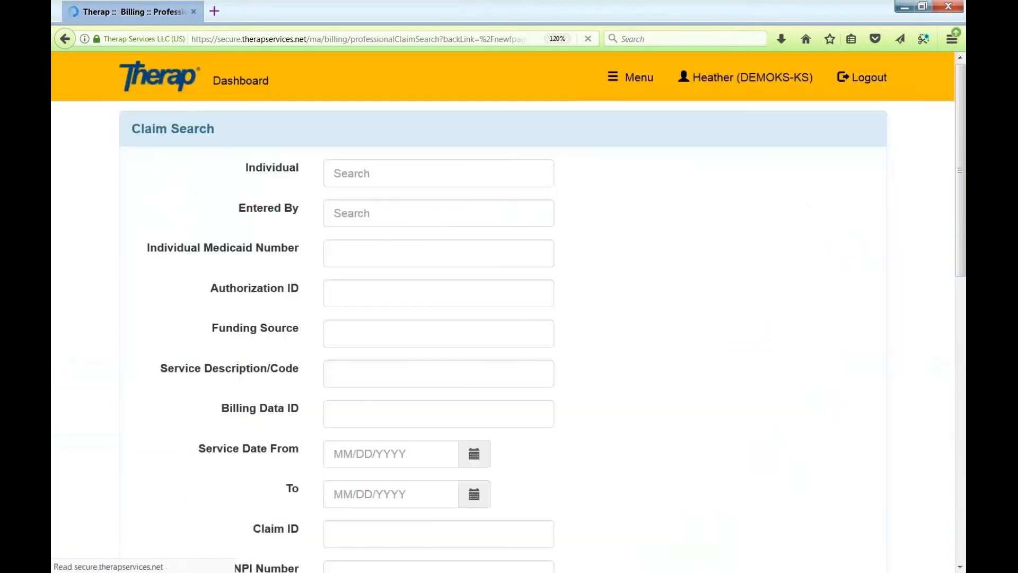
scroll(957, 260, down, 10)
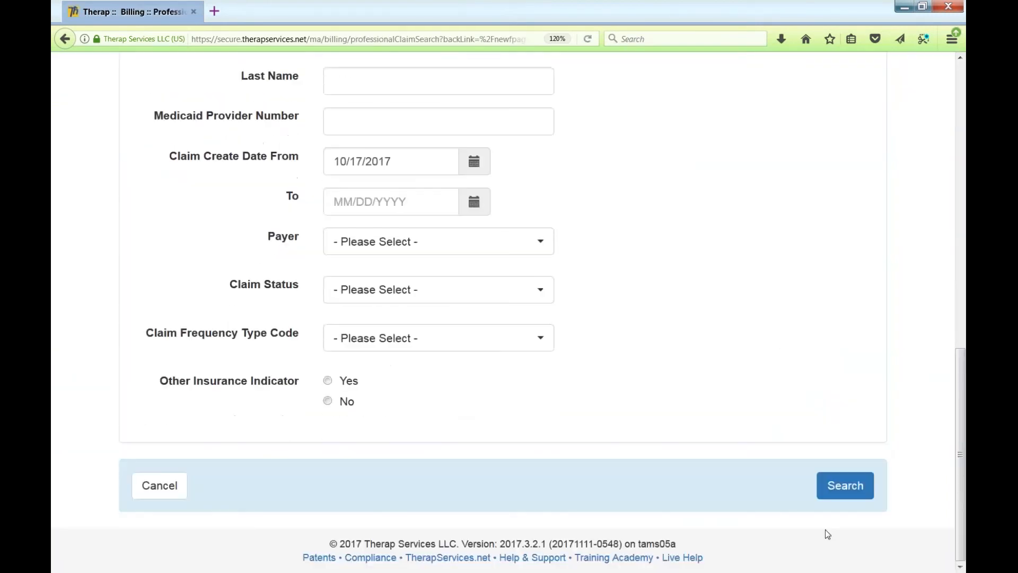
click(845, 485)
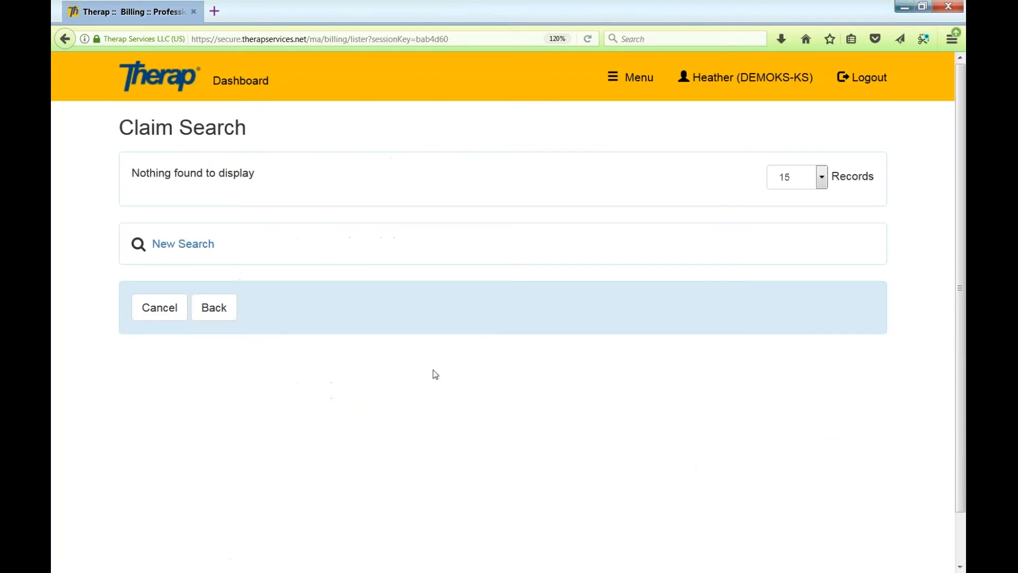
click(207, 317)
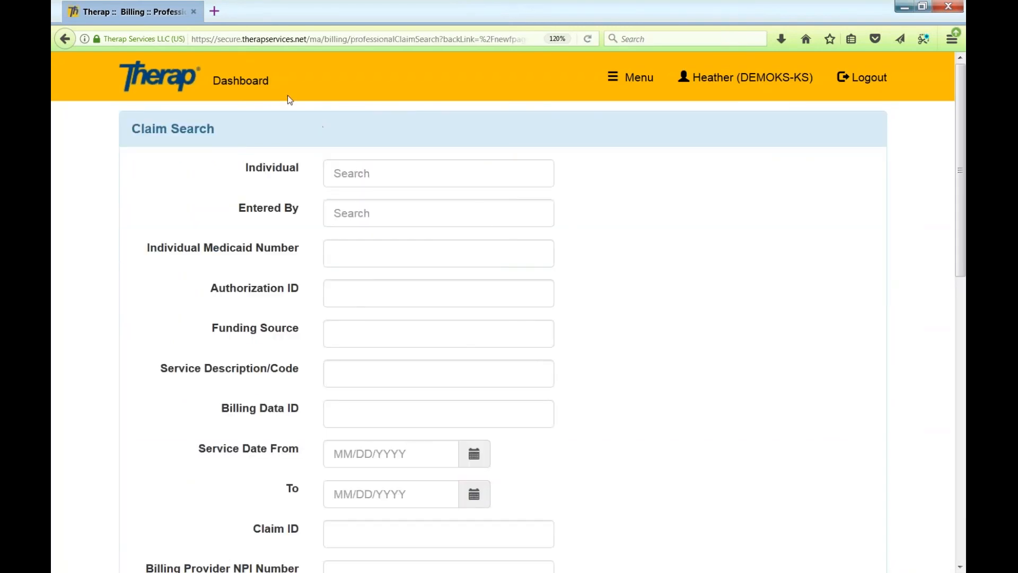
click(240, 81)
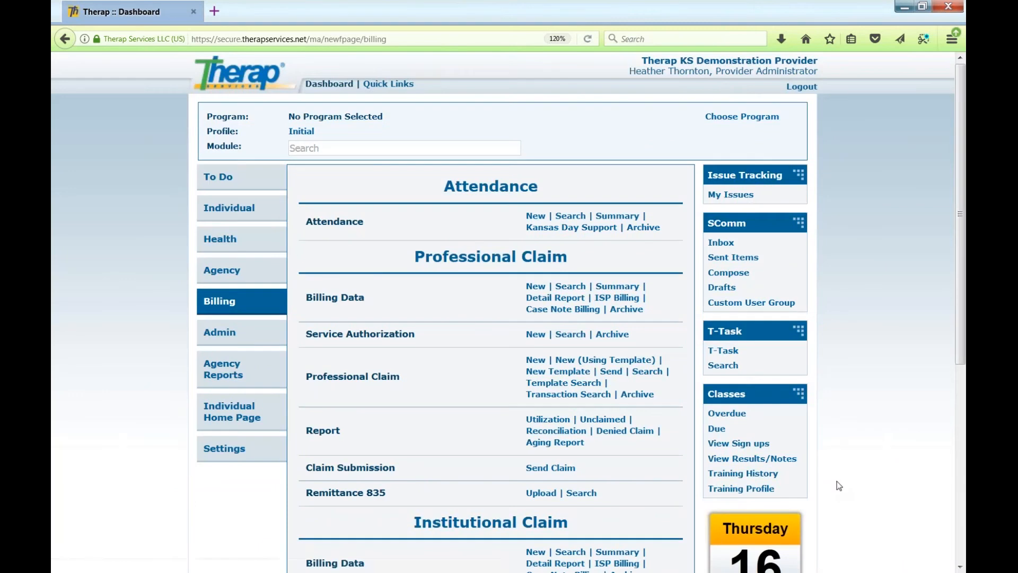
- Search professional service authorizations with the default criteria and open the Day Hab Cost Center Testing authorization funded by Amerigroup with service code T2020
click(571, 334)
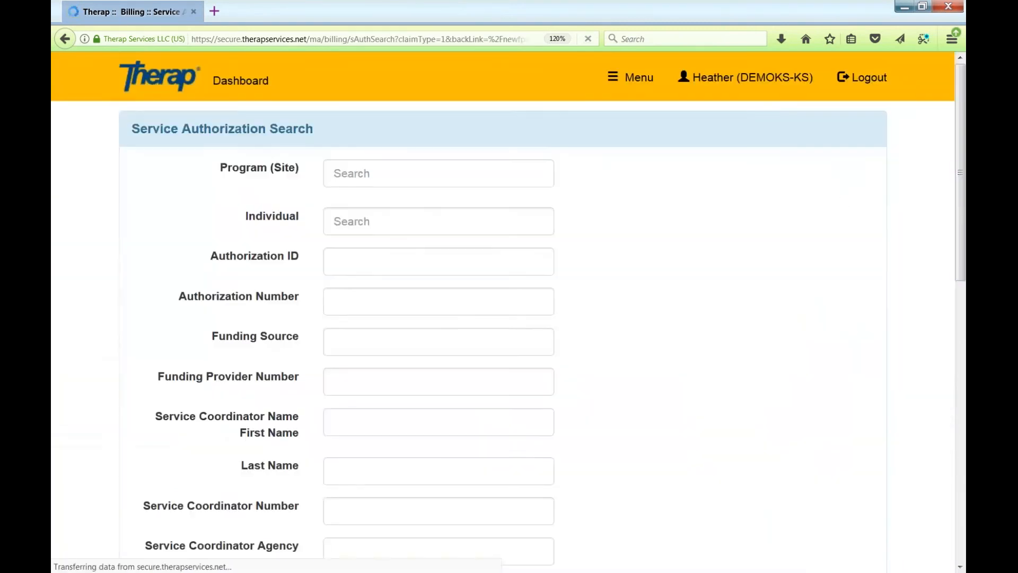
scroll(940, 472, down, 10)
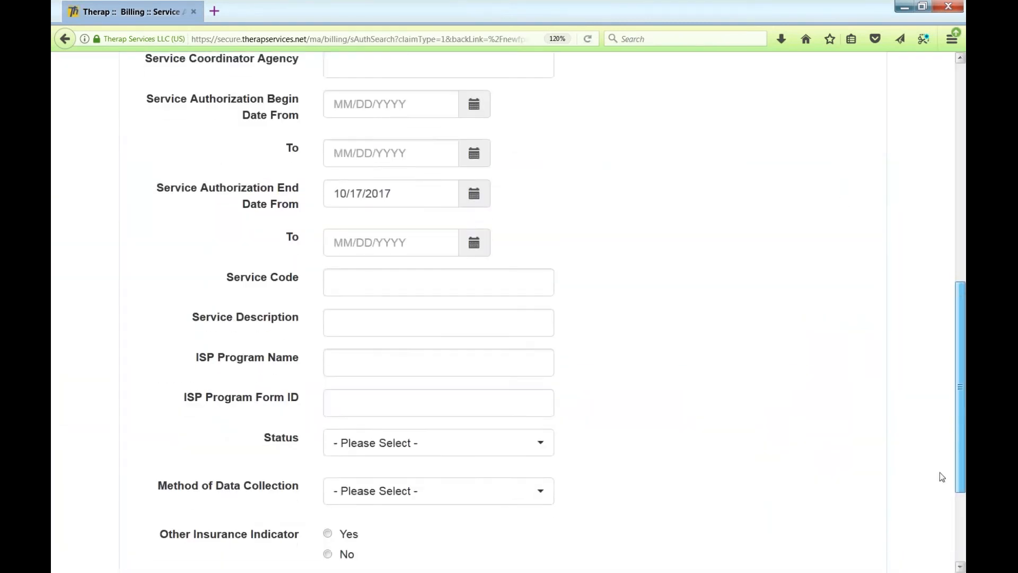
click(848, 484)
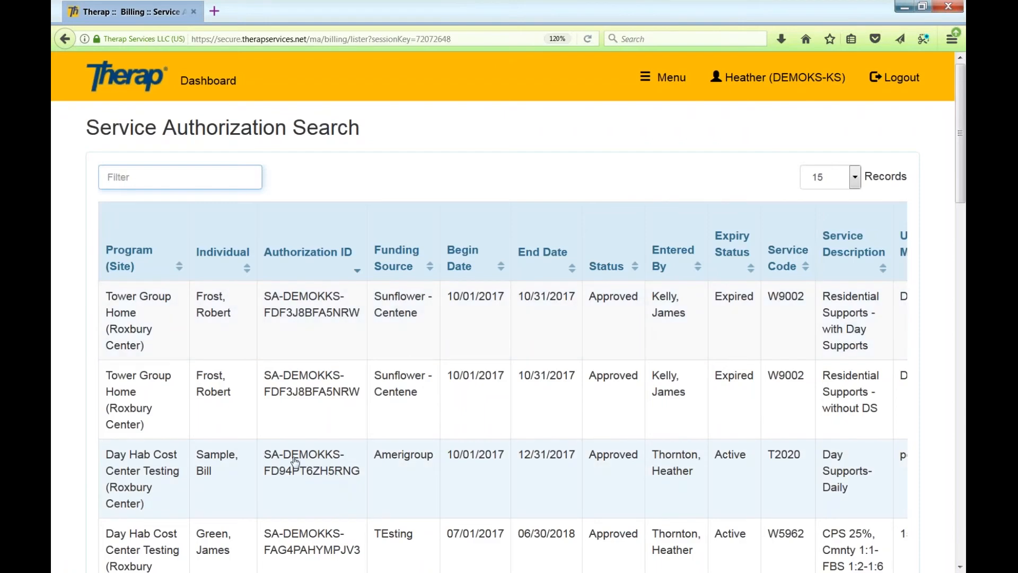
click(295, 461)
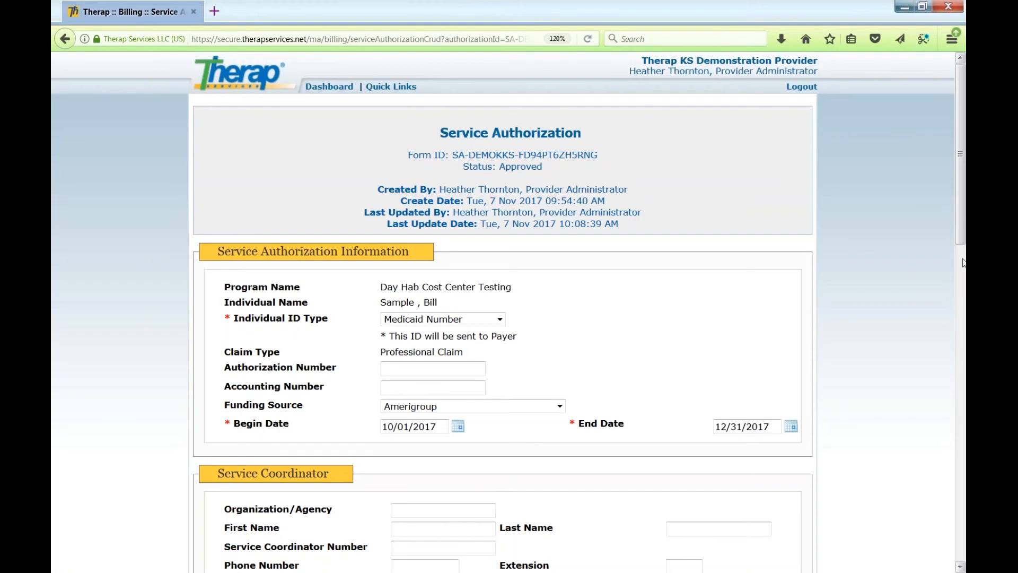
- Set the authorization's end date to 11/30/2017 and leave the form without saving
scroll(963, 259, down, 2)
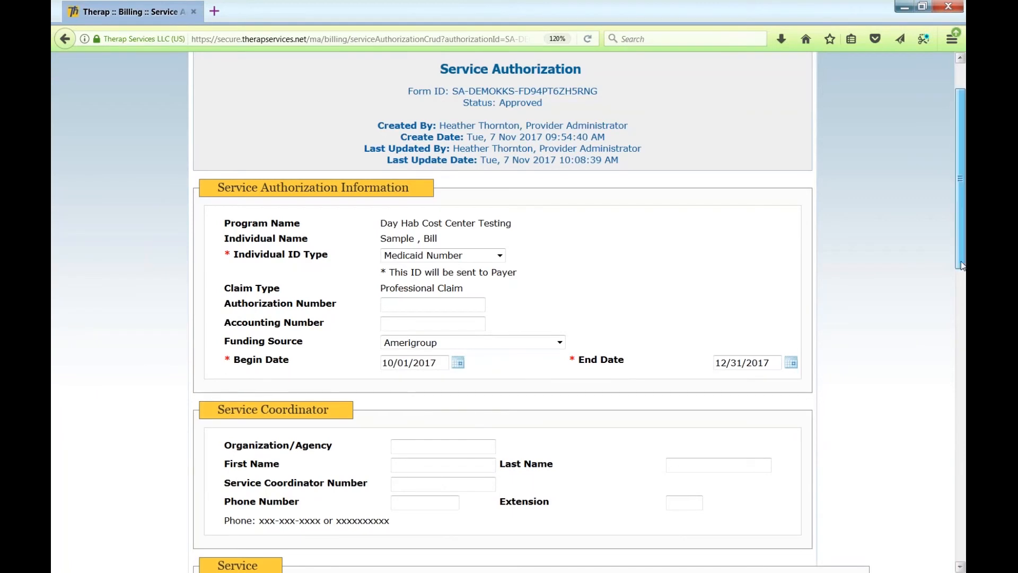
scroll(963, 263, down, 3)
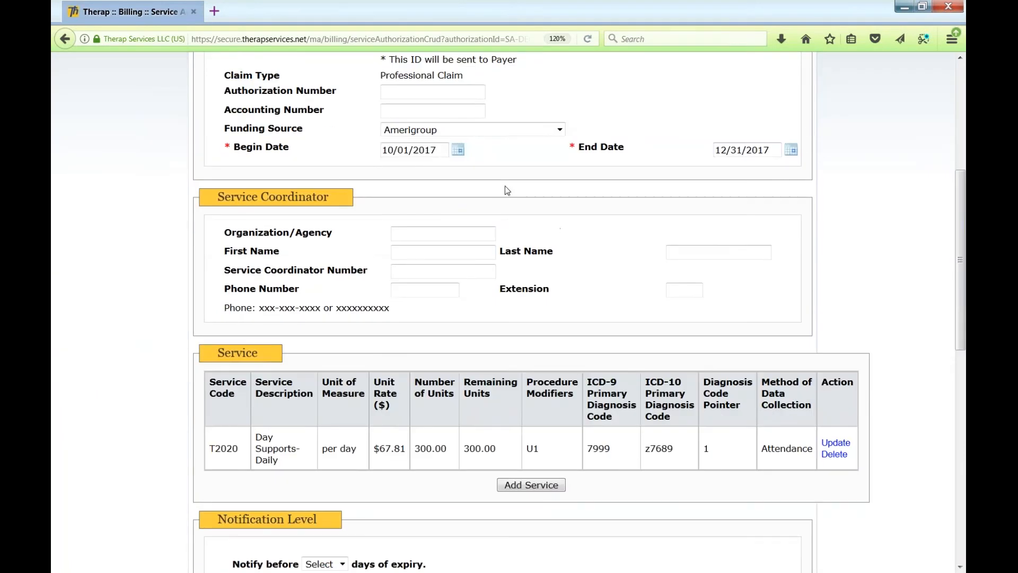
click(790, 154)
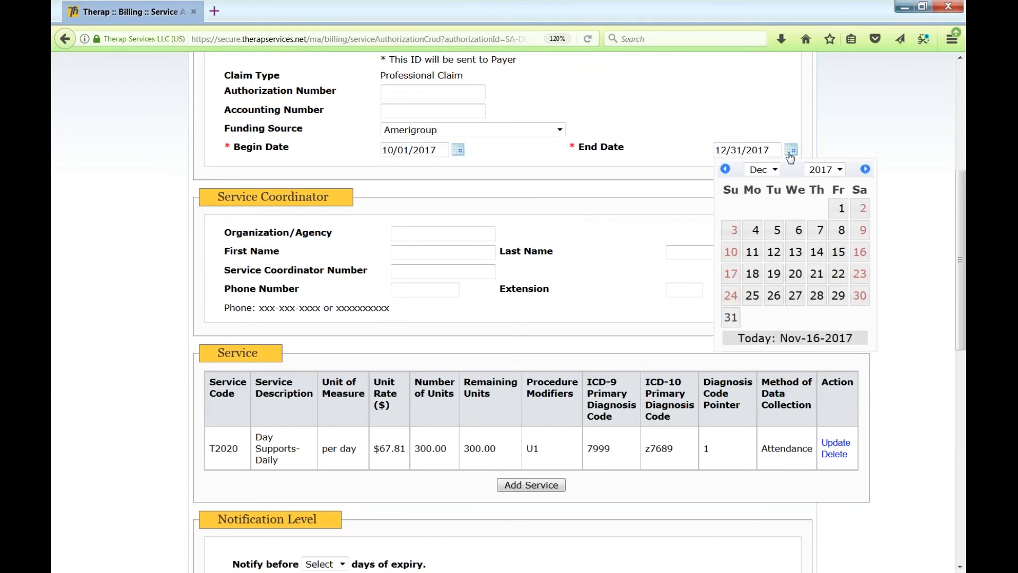
click(725, 169)
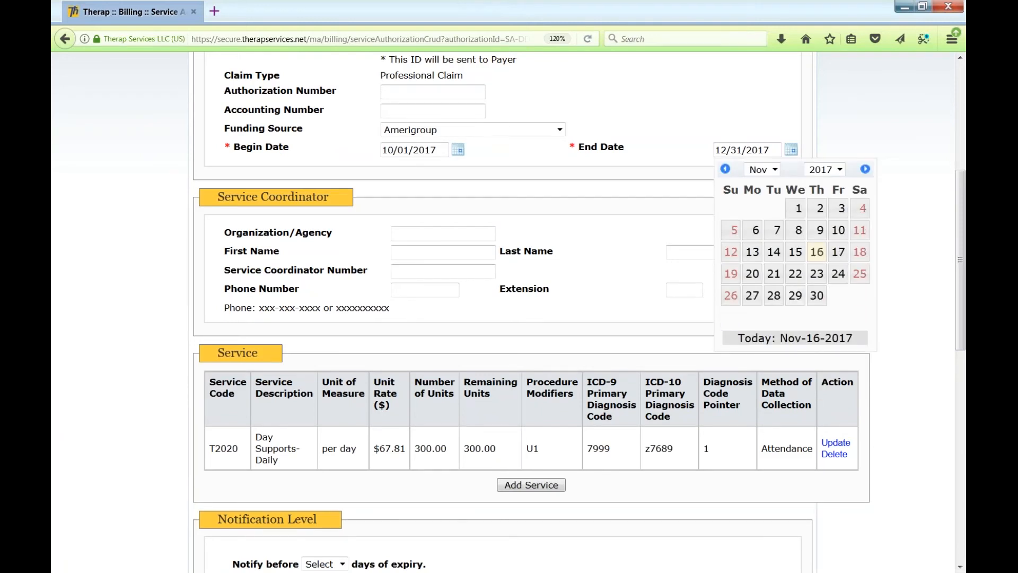
click(817, 295)
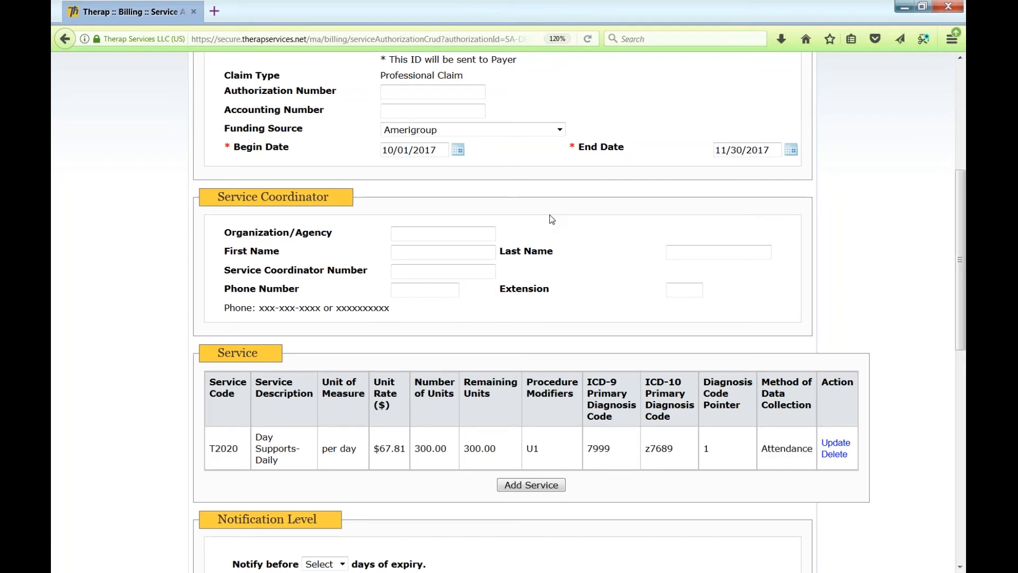
drag(959, 206, 960, 89)
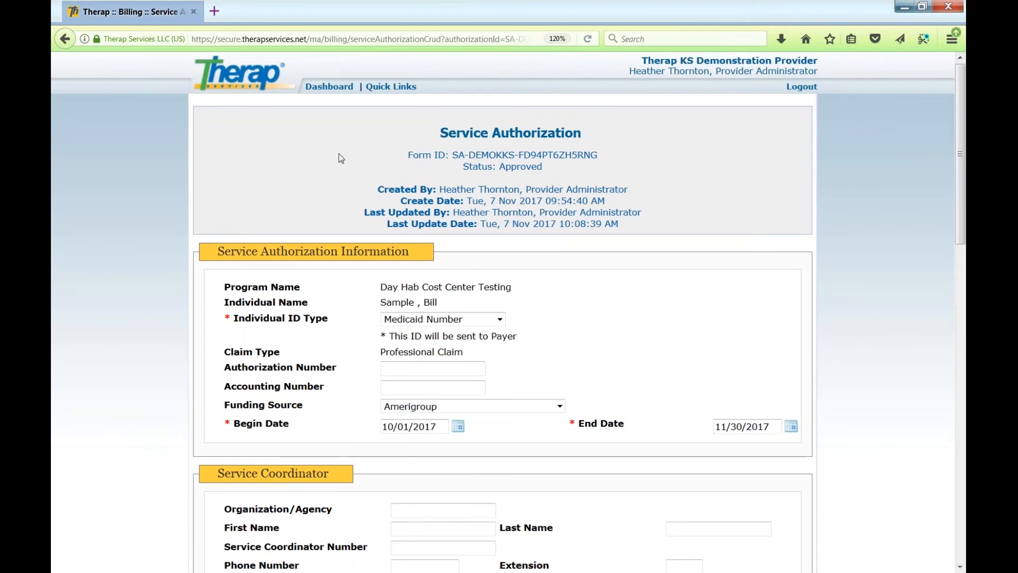
click(329, 88)
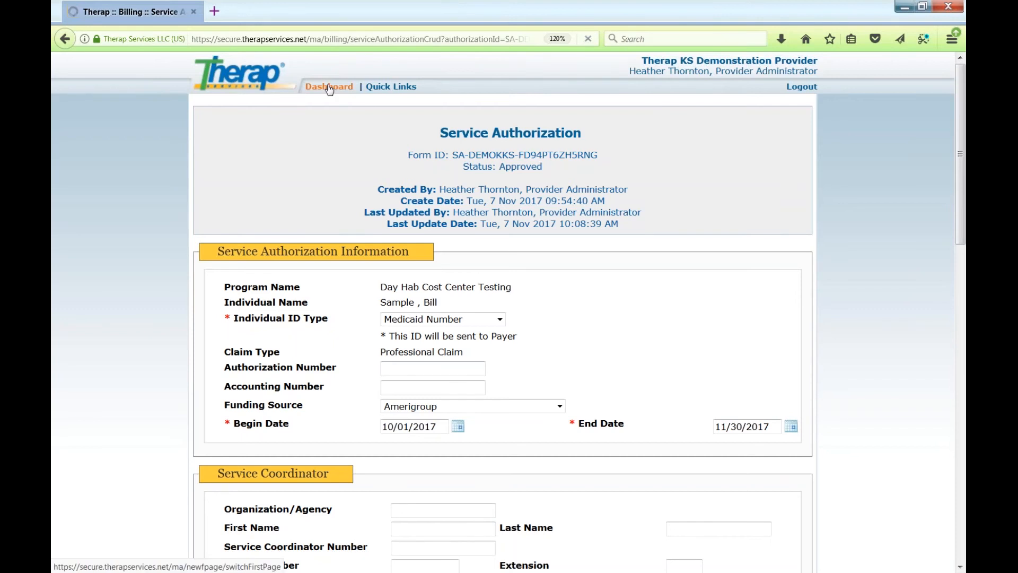
- Open the Excel export of existing service authorizations from the administrative Professional Claim: Service Authorization upload page
scroll(491, 318, down, 4)
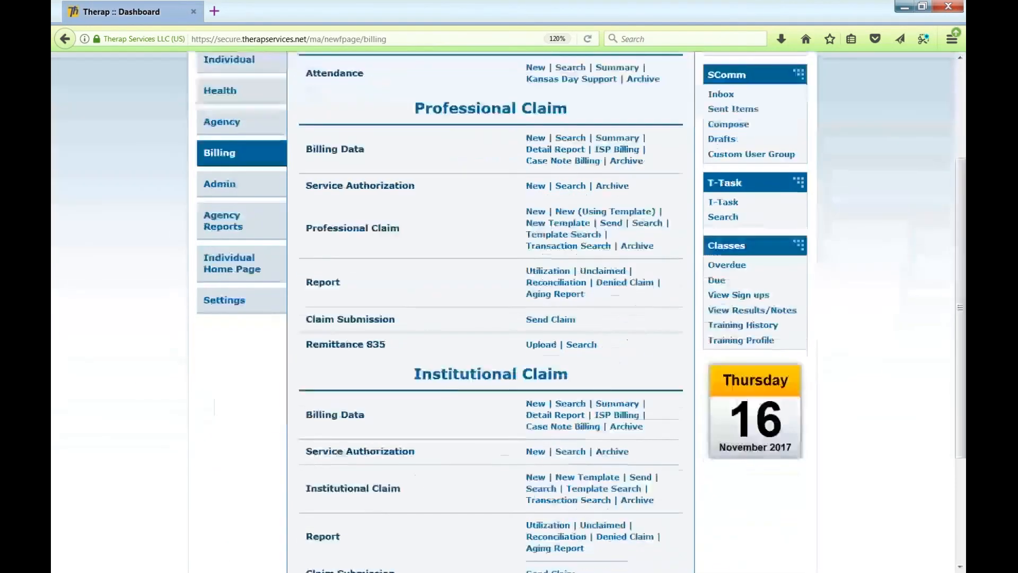
click(220, 183)
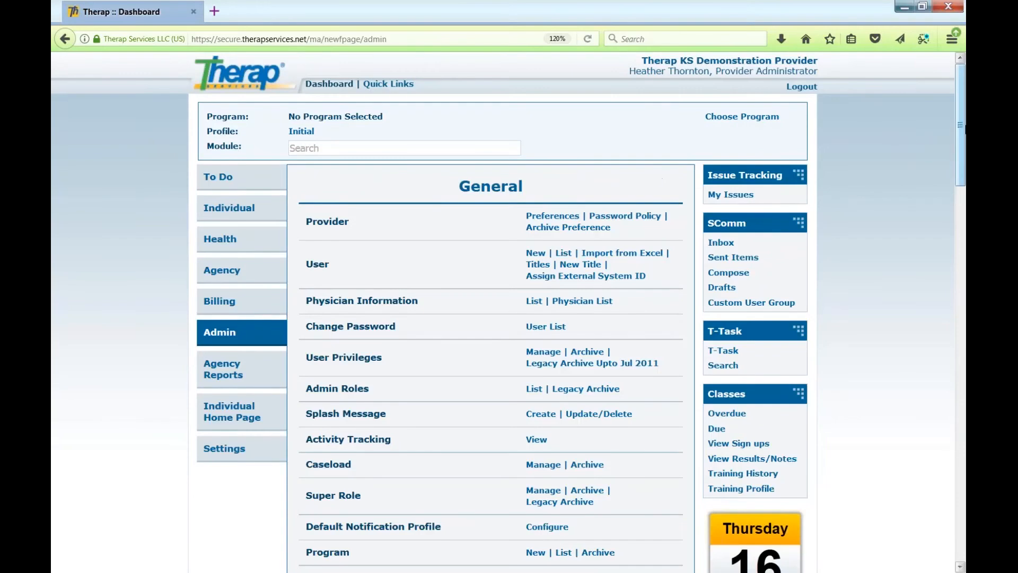
drag(961, 125, 939, 500)
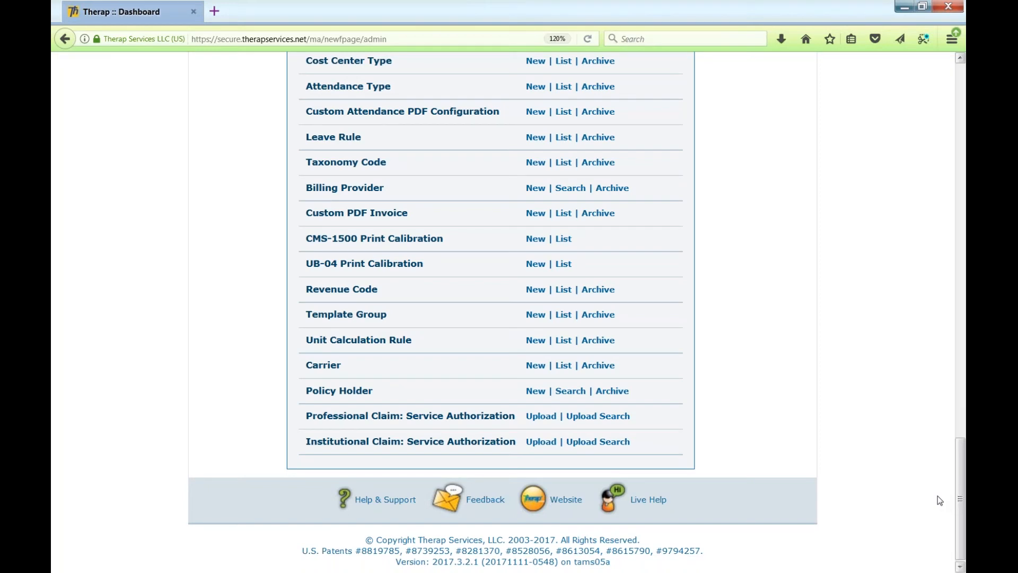
click(540, 416)
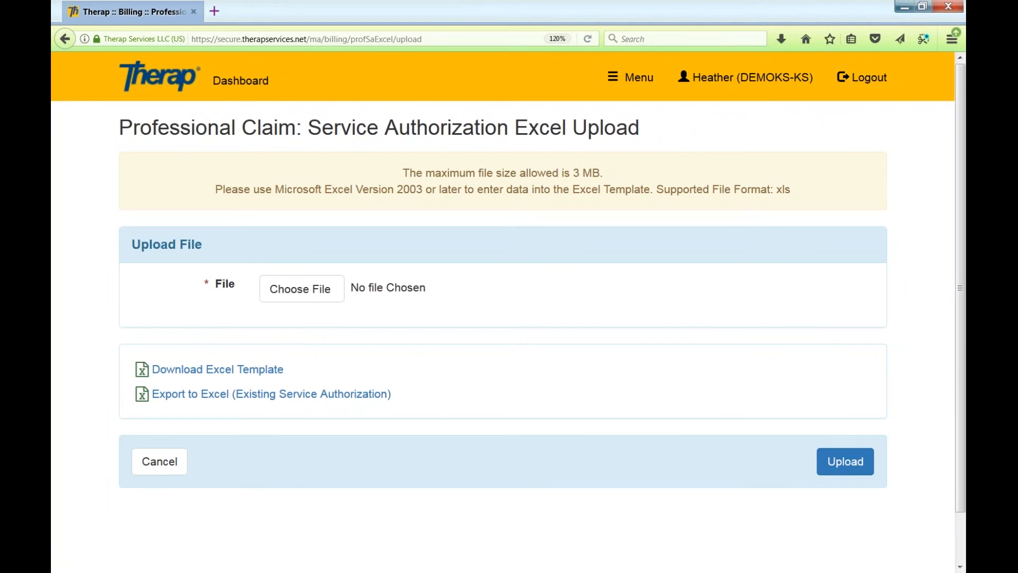
click(249, 399)
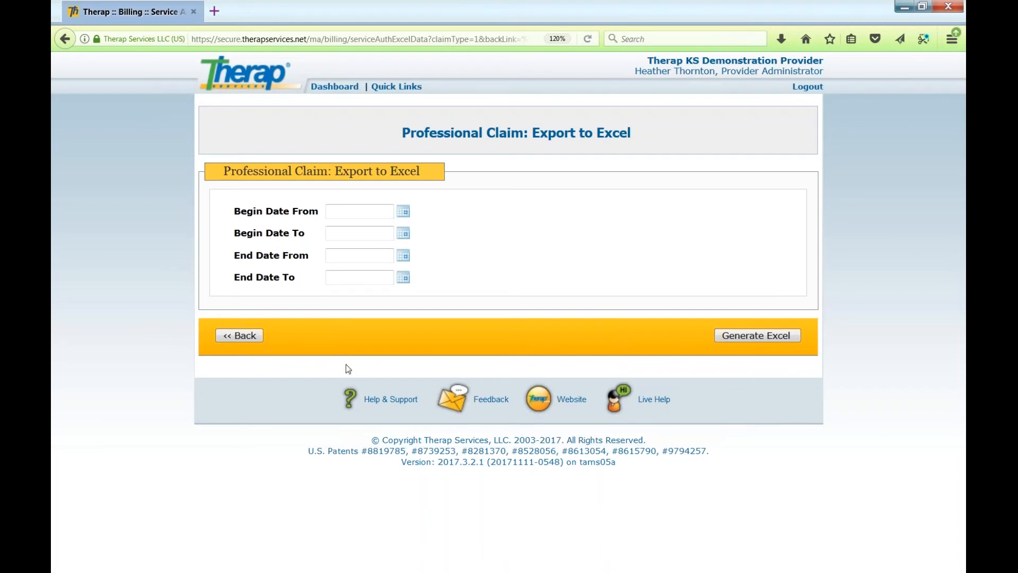
- Generate the Excel export of service authorizations with begin dates from 10/01/2017 to 10/31/2017
click(404, 212)
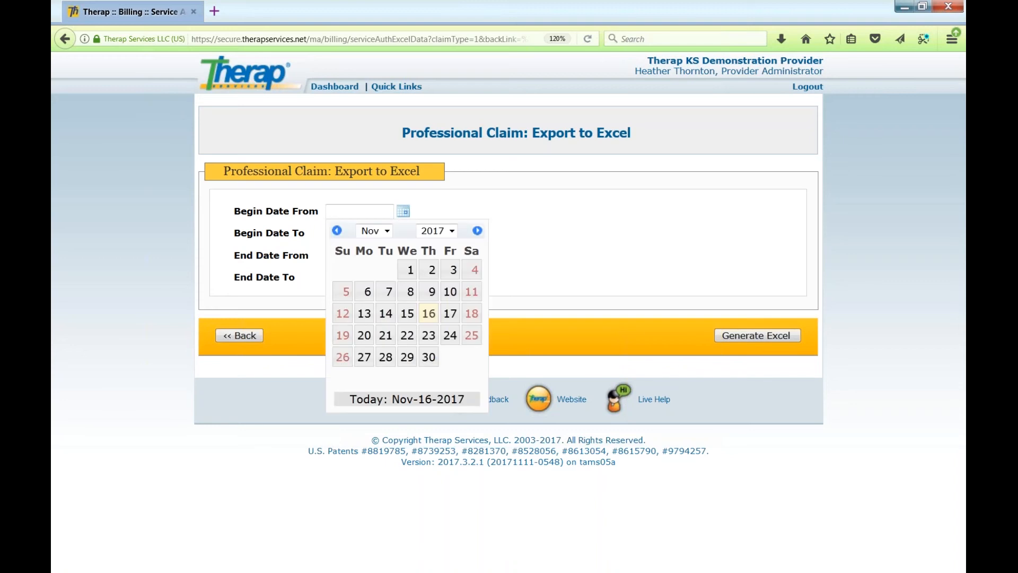
click(337, 231)
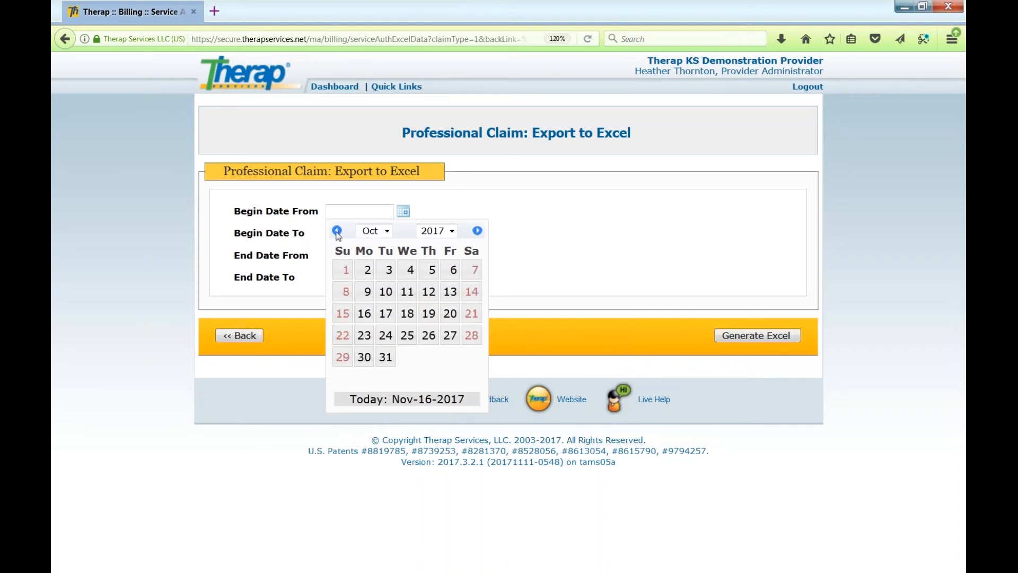
click(342, 271)
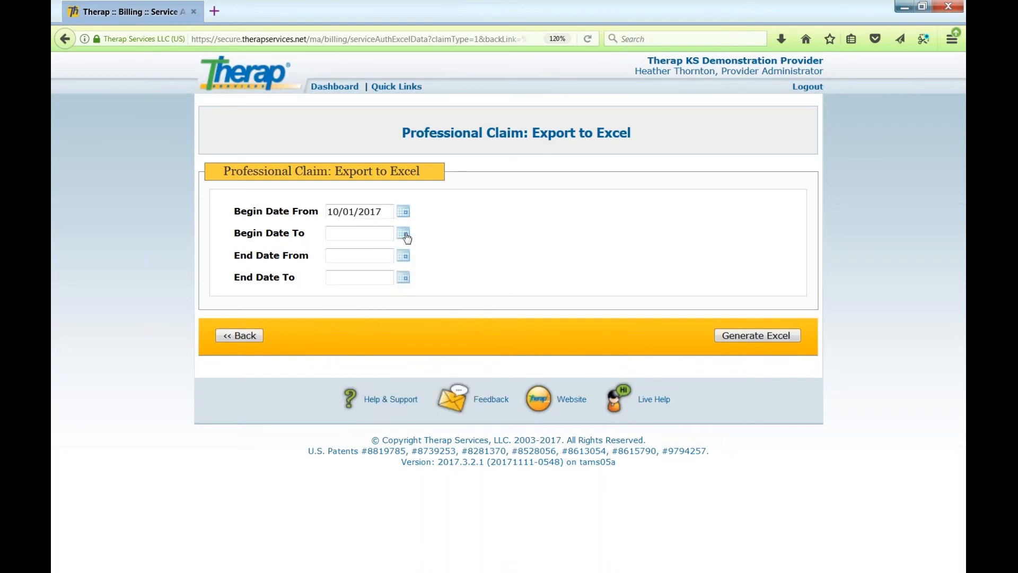
click(404, 233)
click(337, 253)
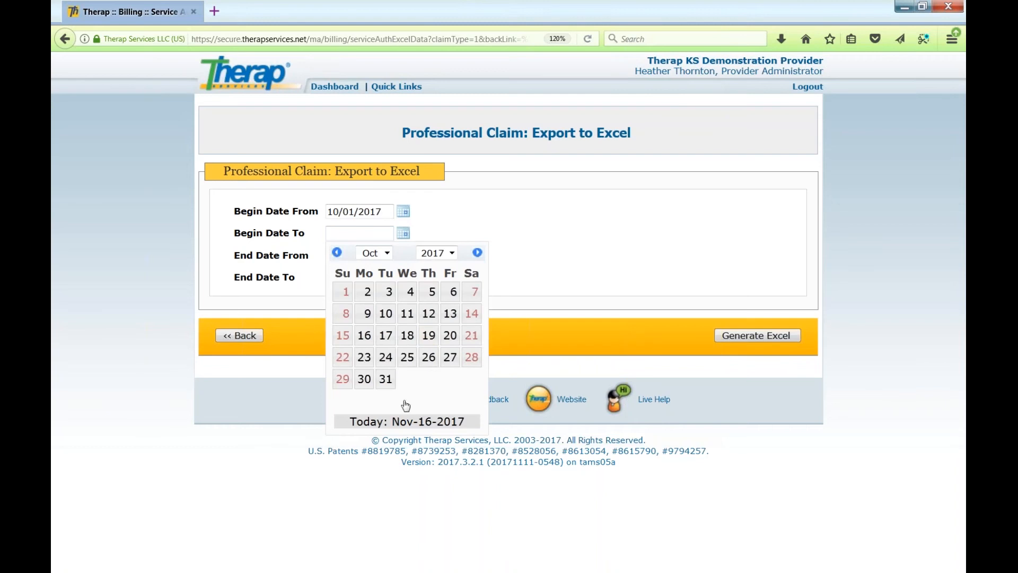
click(385, 379)
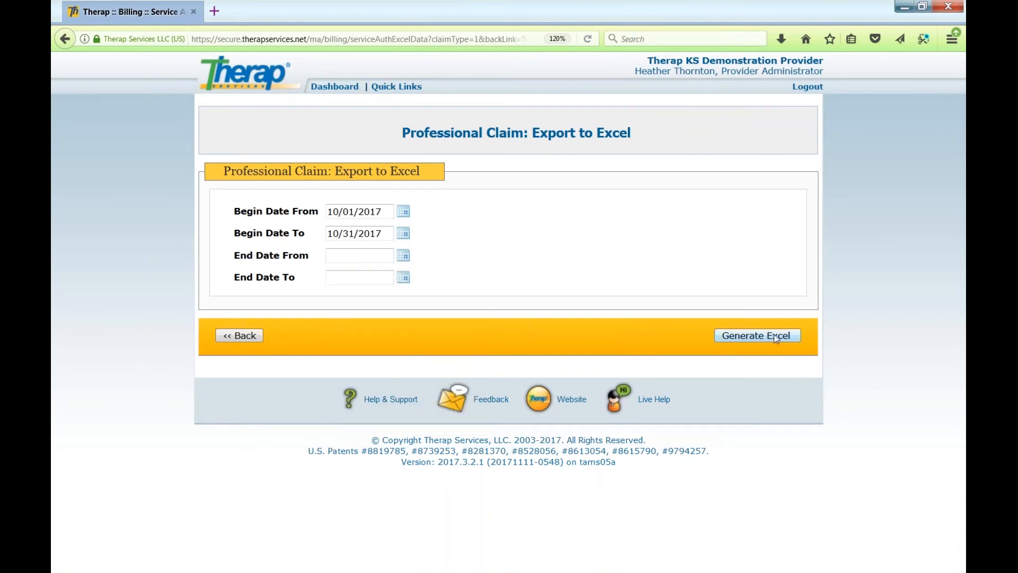
click(776, 341)
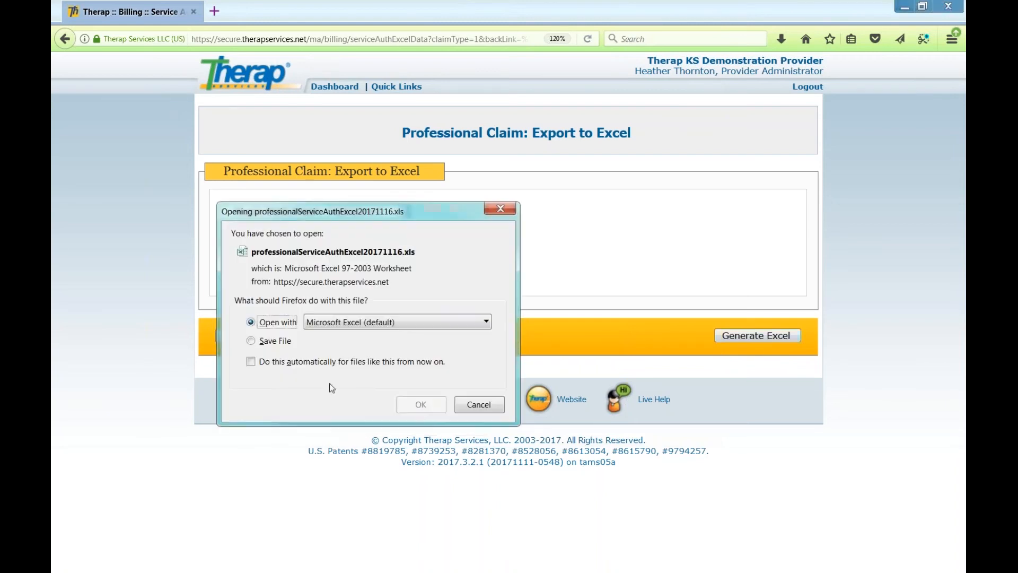
- Open the exported authorization workbook in Excel, enable editing and widen the Begin Date and End Date columns to fit their contents
click(421, 404)
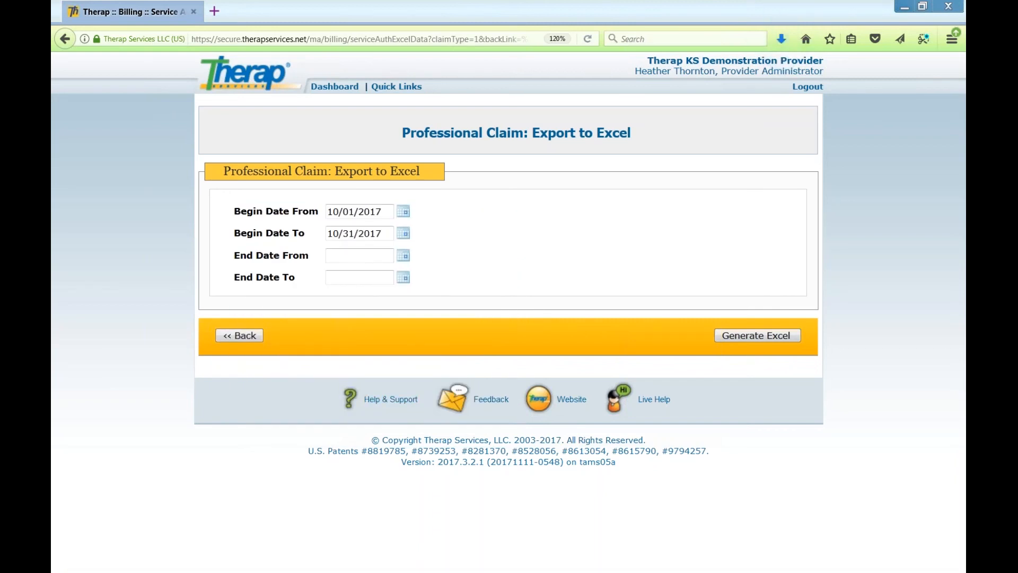
drag(58, 17, 656, 18)
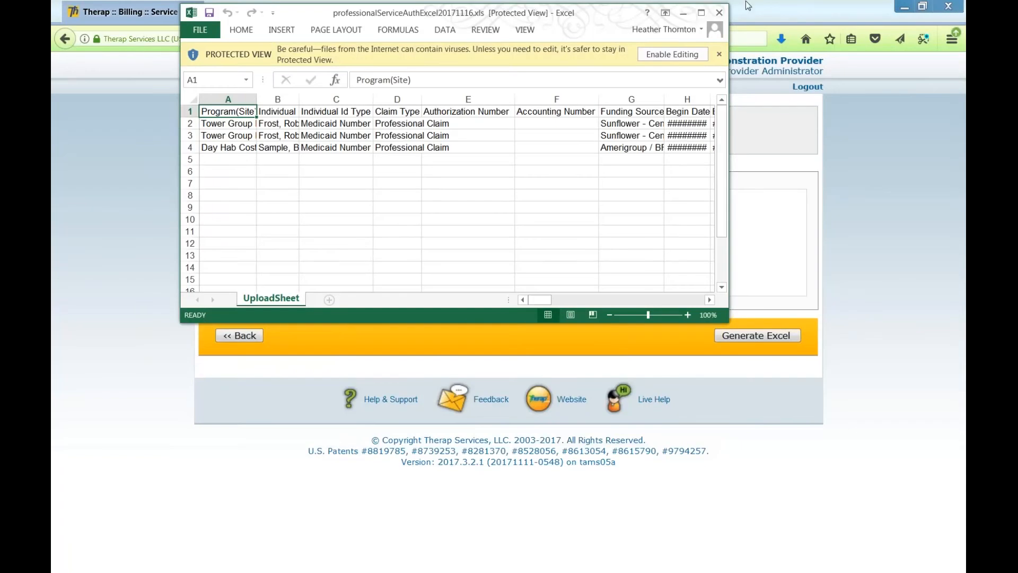
click(702, 13)
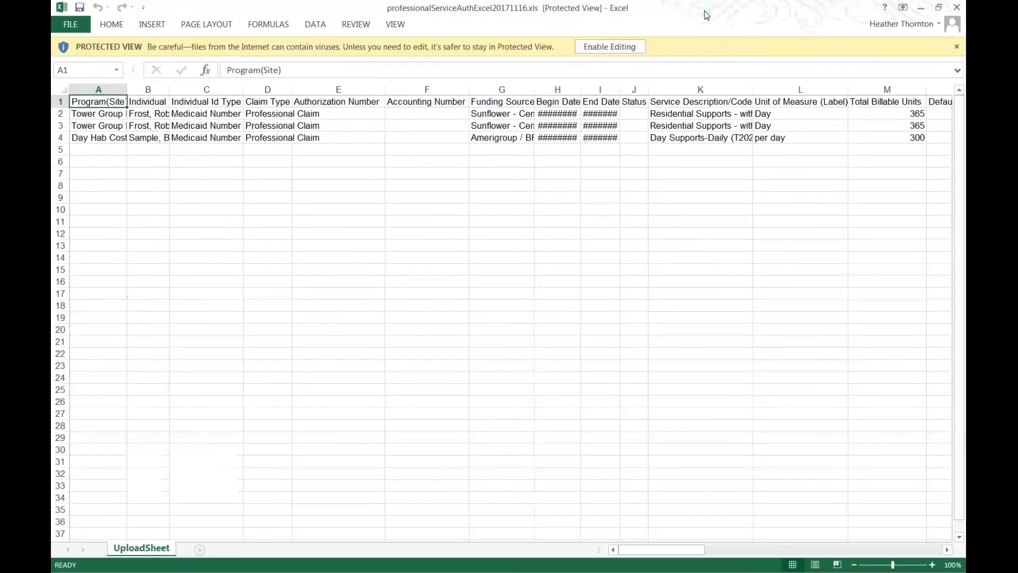
click(601, 46)
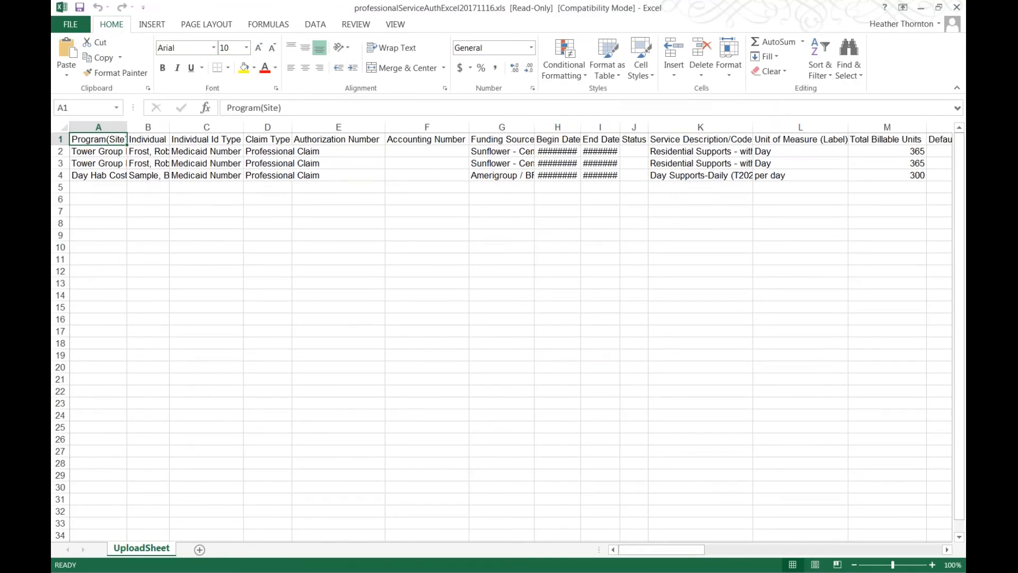
double_click(581, 128)
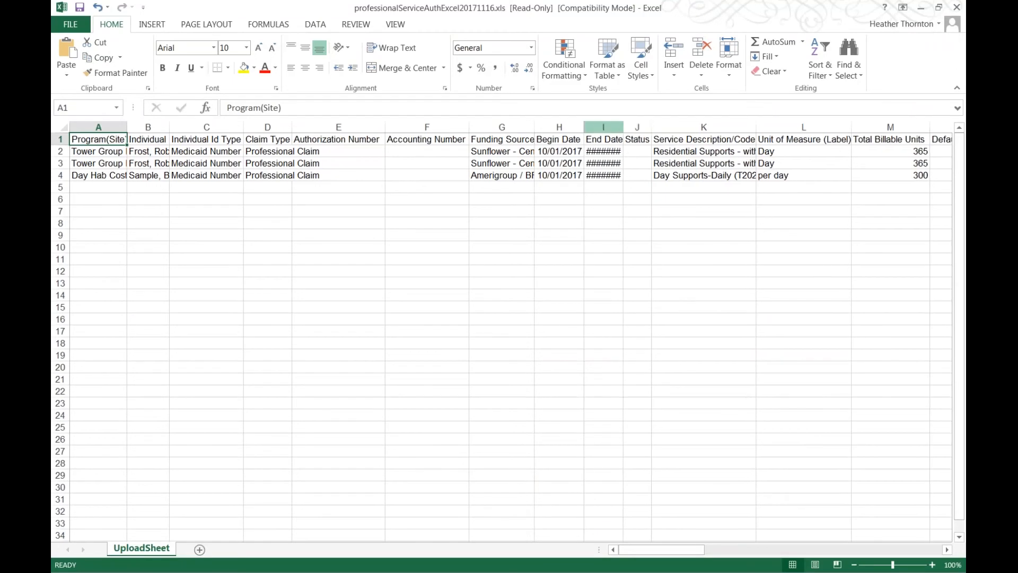
double_click(624, 127)
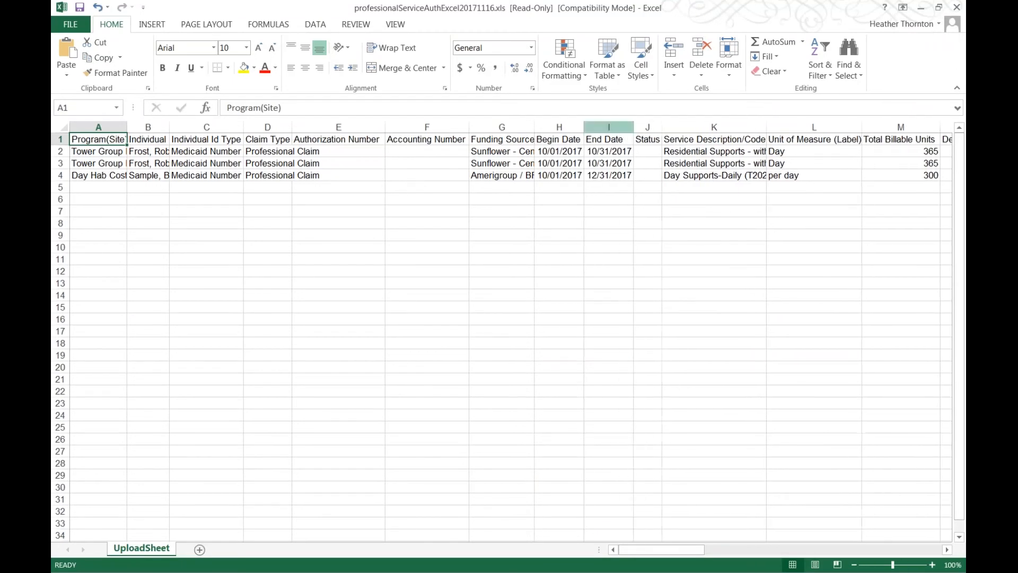
- Check the Status and service description cells in row 2 and copy Day Supports-Daily (T2020) from K4 into K5:K16
click(645, 155)
click(669, 152)
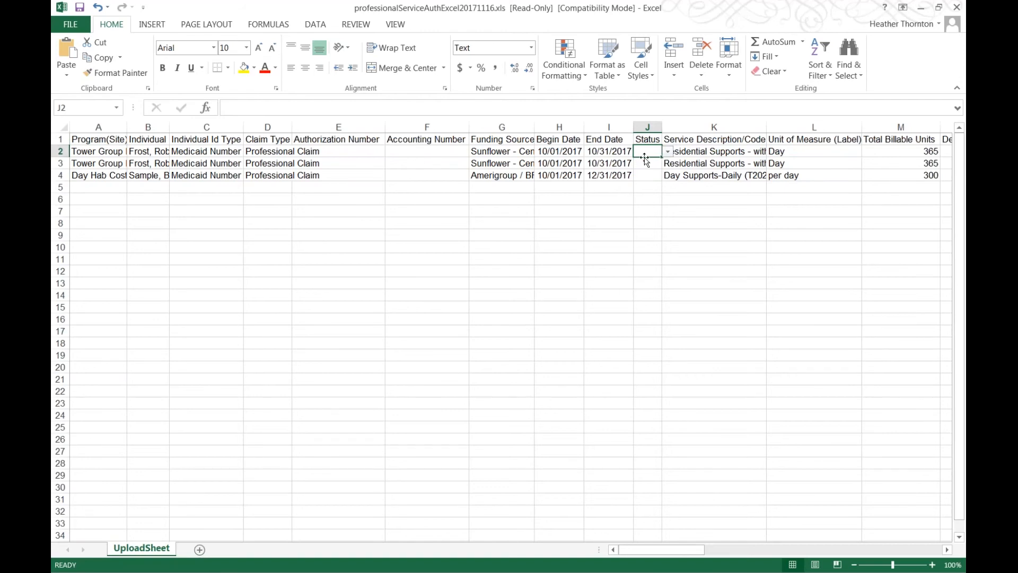
click(710, 150)
double_click(710, 150)
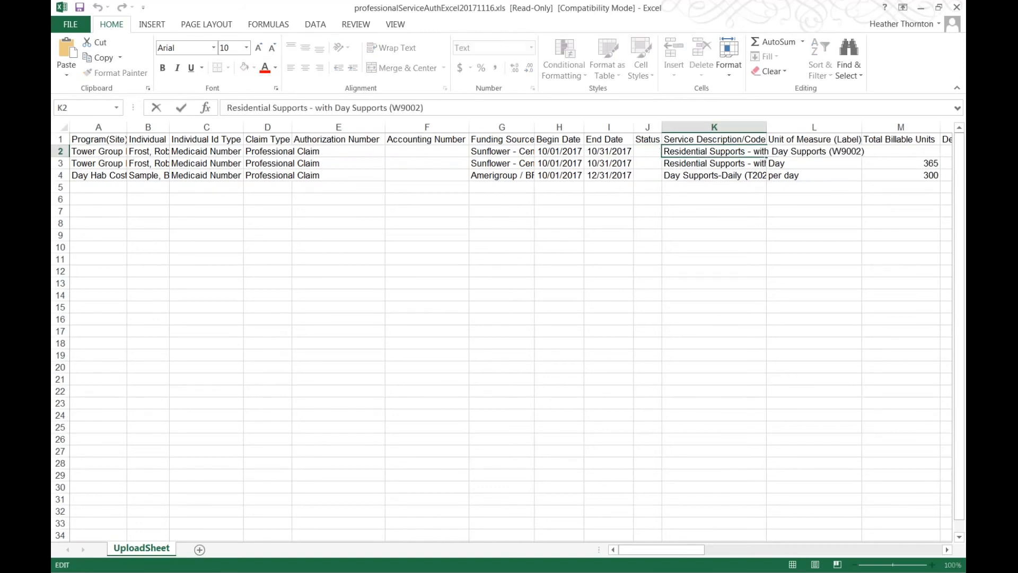
click(688, 178)
right_click(688, 178)
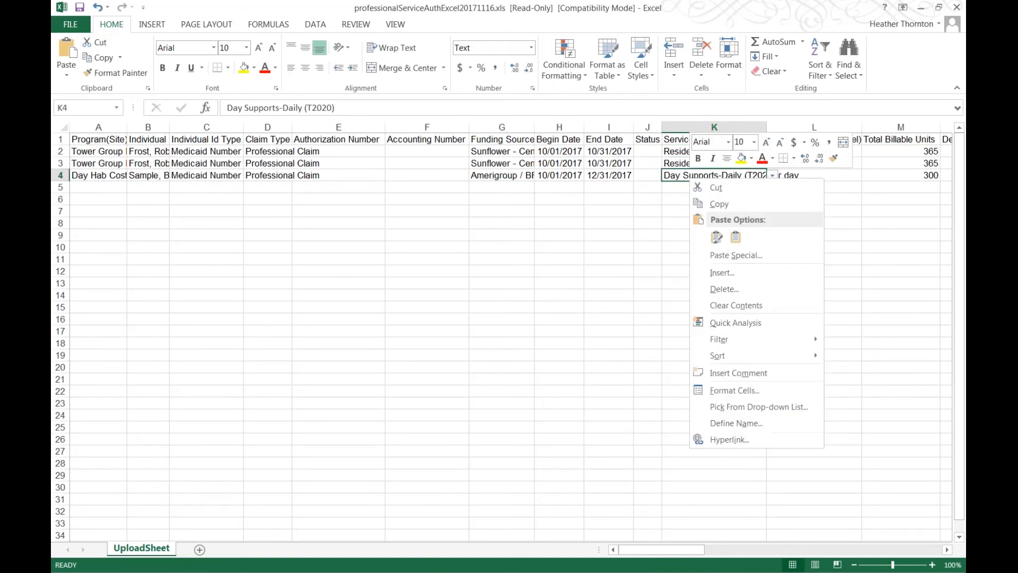
click(743, 205)
drag(696, 188, 705, 251)
right_click(705, 252)
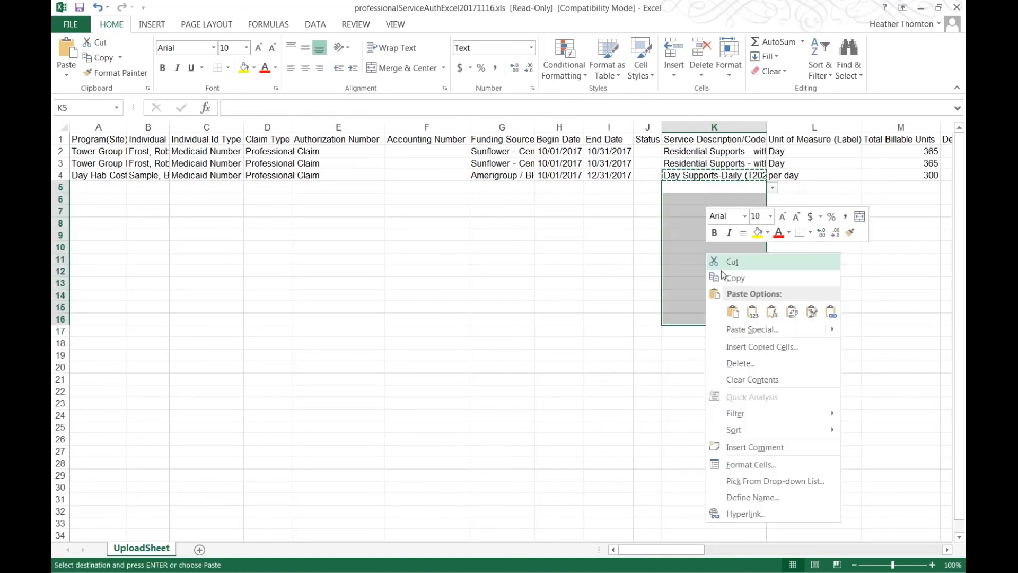
click(733, 312)
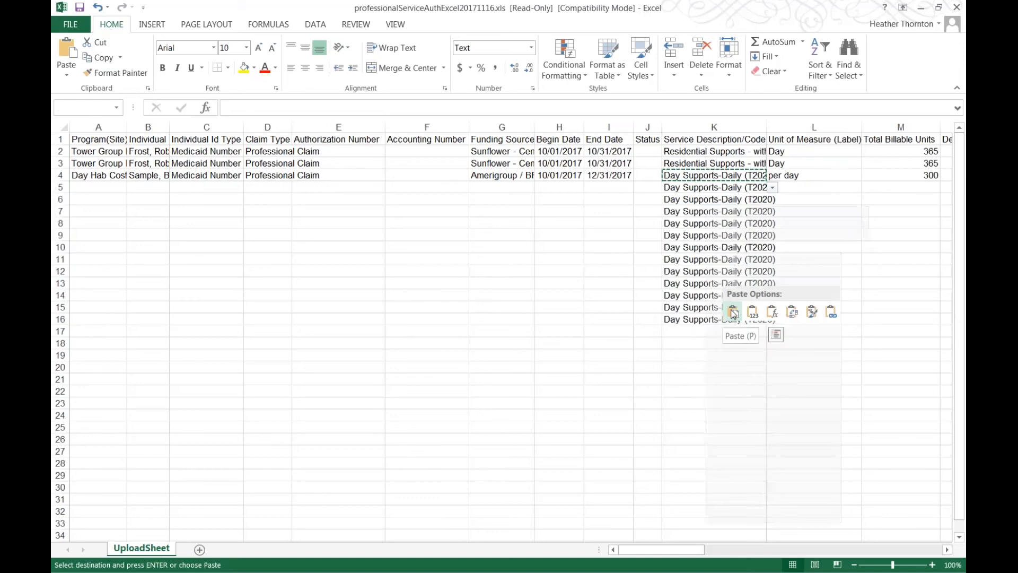
click(705, 366)
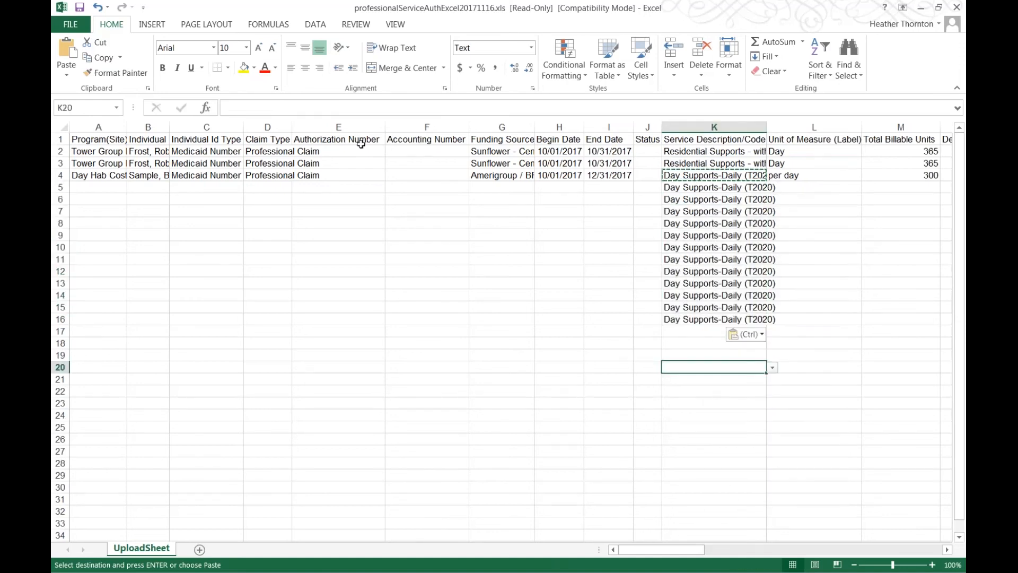
- Examine the exported authorizations' program, default unit rate, method of data collection and attendance type columns
click(118, 153)
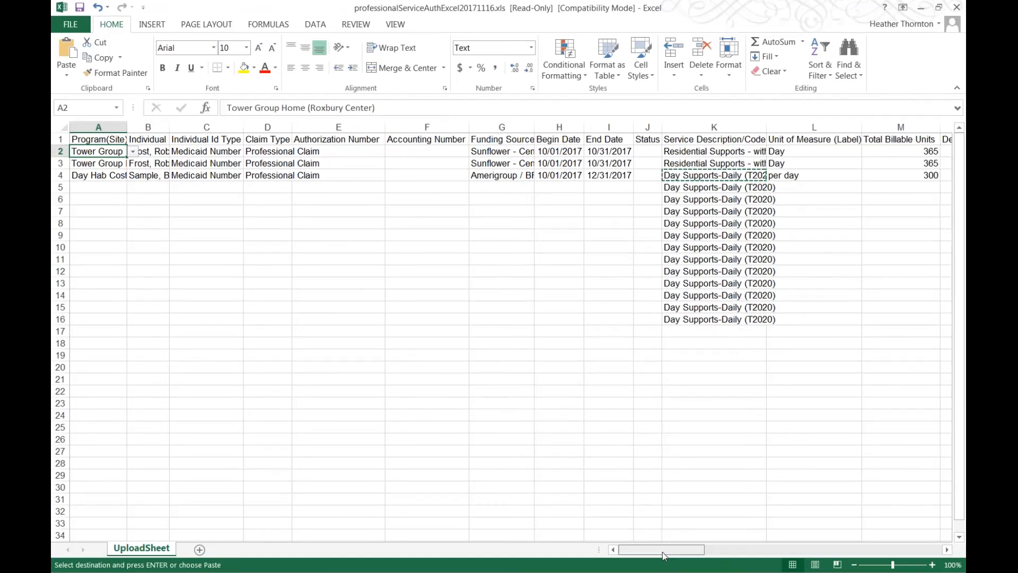
drag(664, 551, 682, 553)
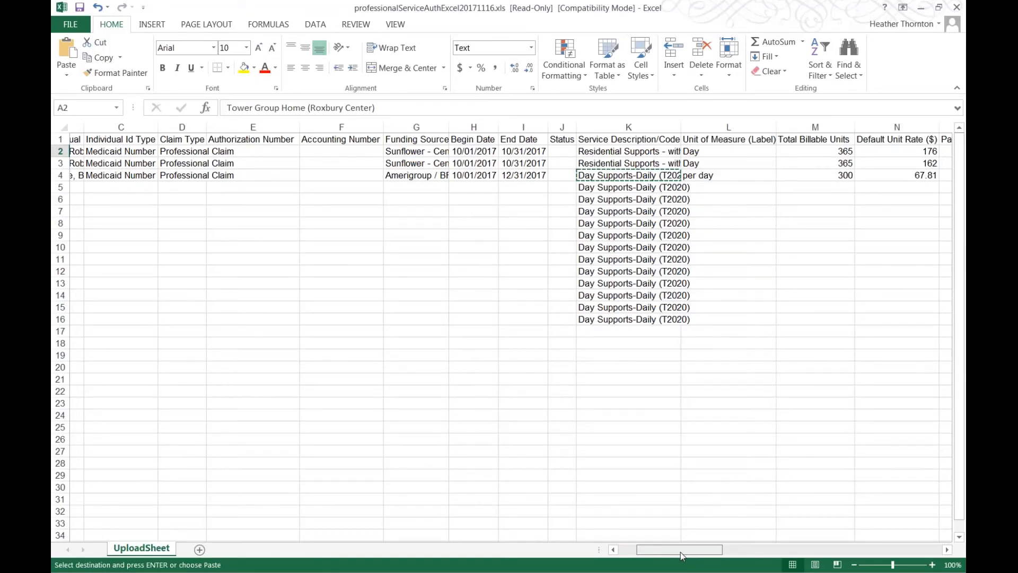
drag(682, 552, 786, 533)
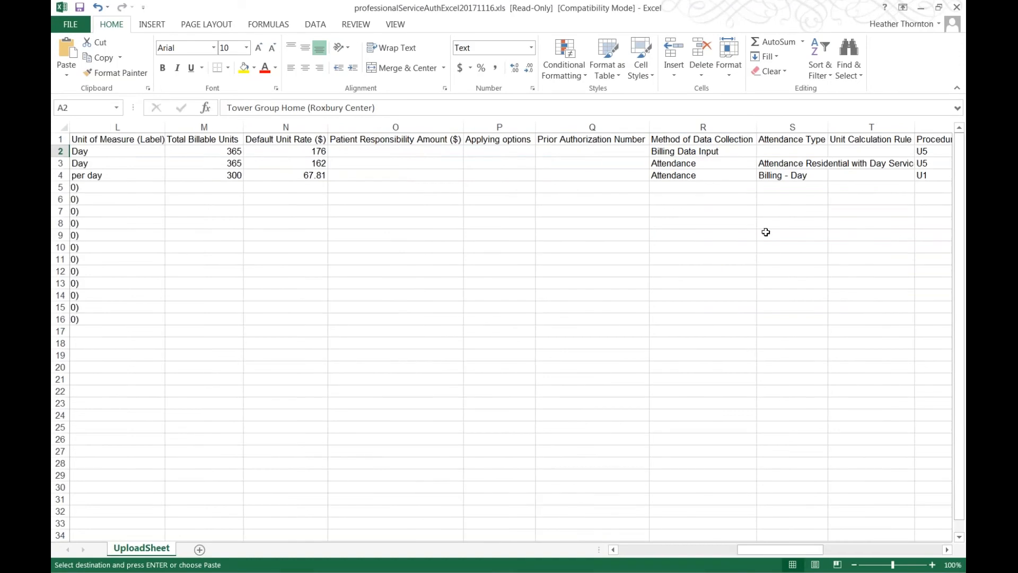
click(807, 168)
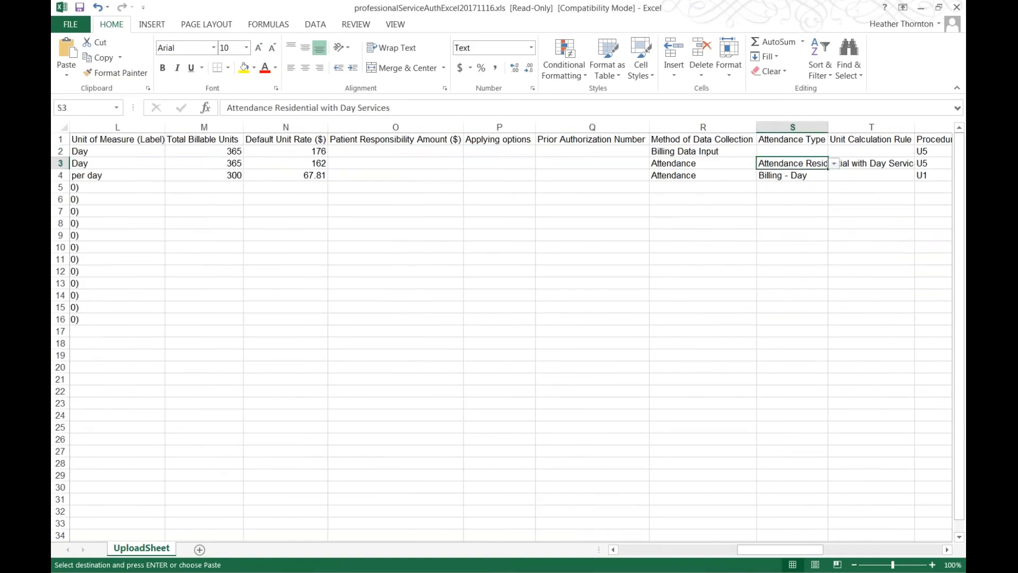
click(599, 318)
drag(802, 547, 683, 551)
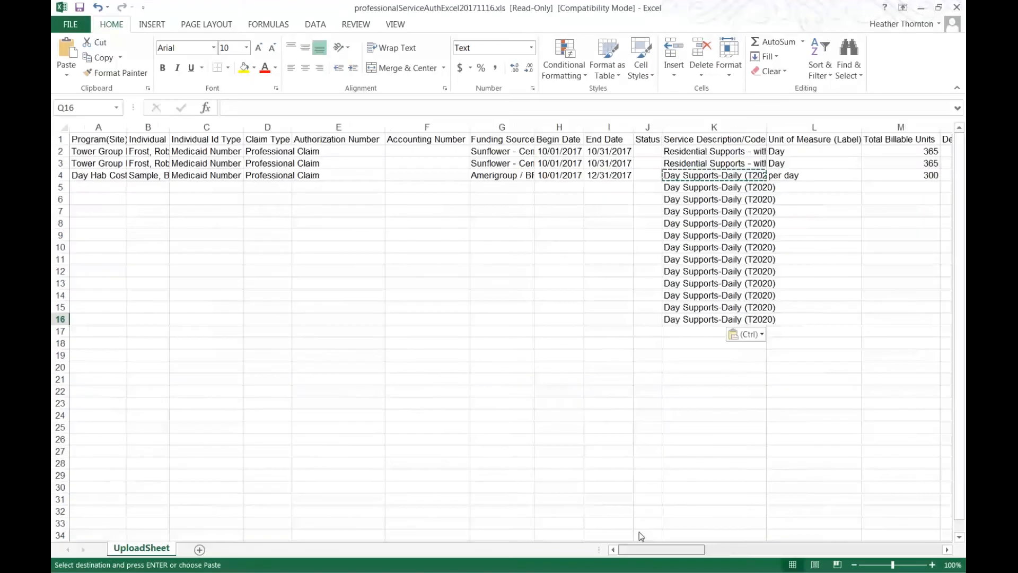
- Set the Status in J2 to Pending Approval and close the workbook without saving
click(646, 152)
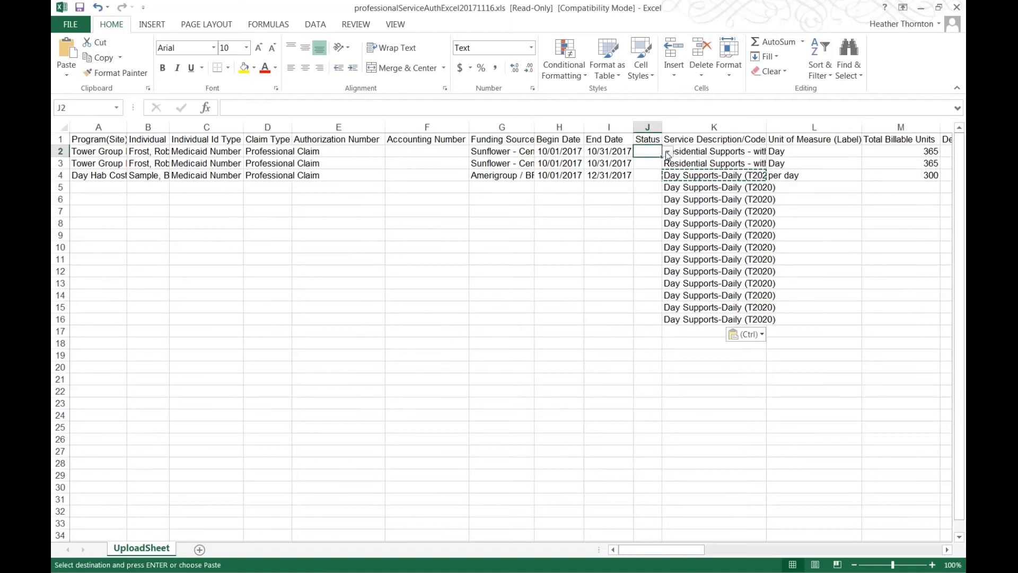
click(667, 152)
click(645, 172)
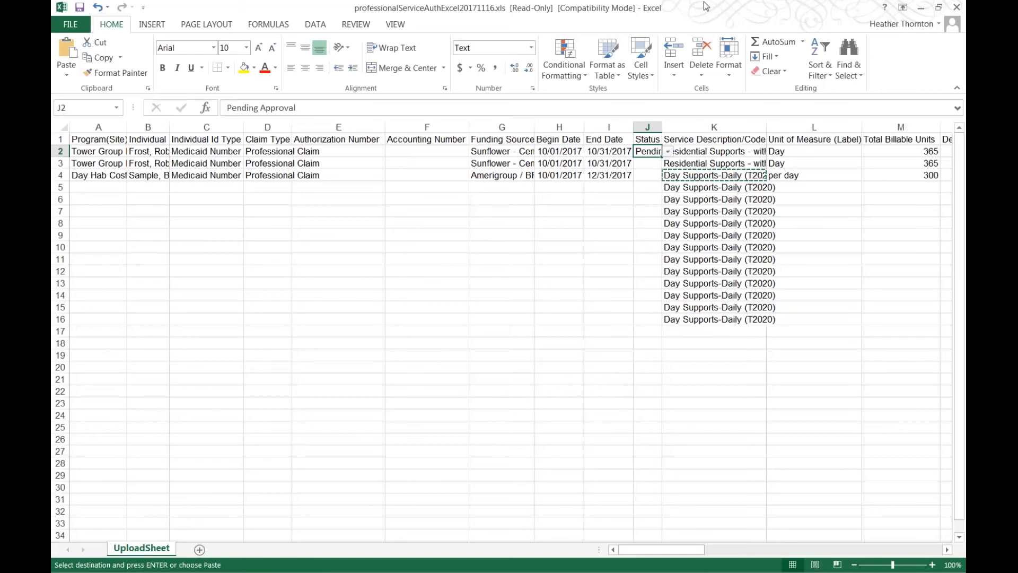
click(958, 8)
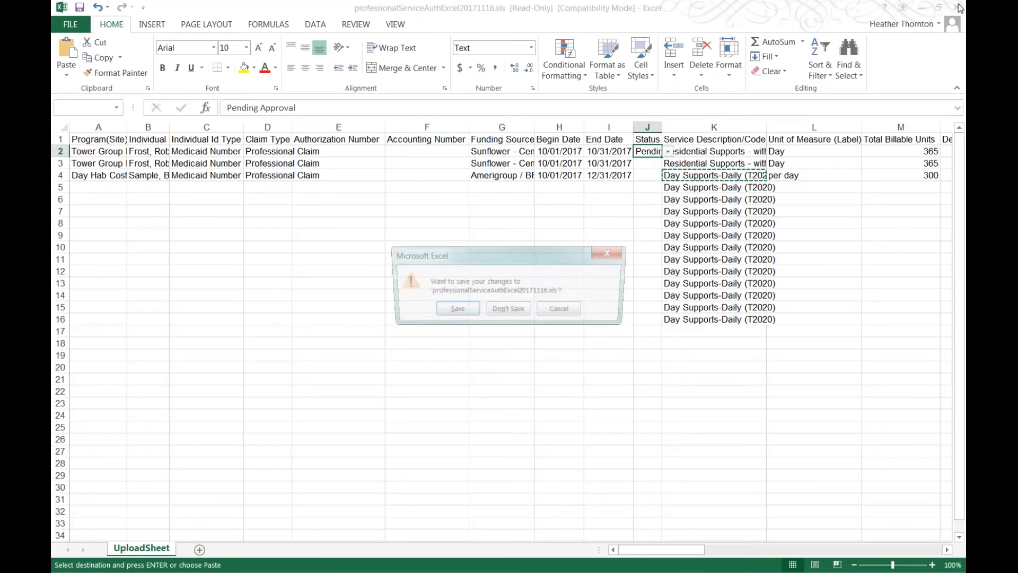
click(508, 310)
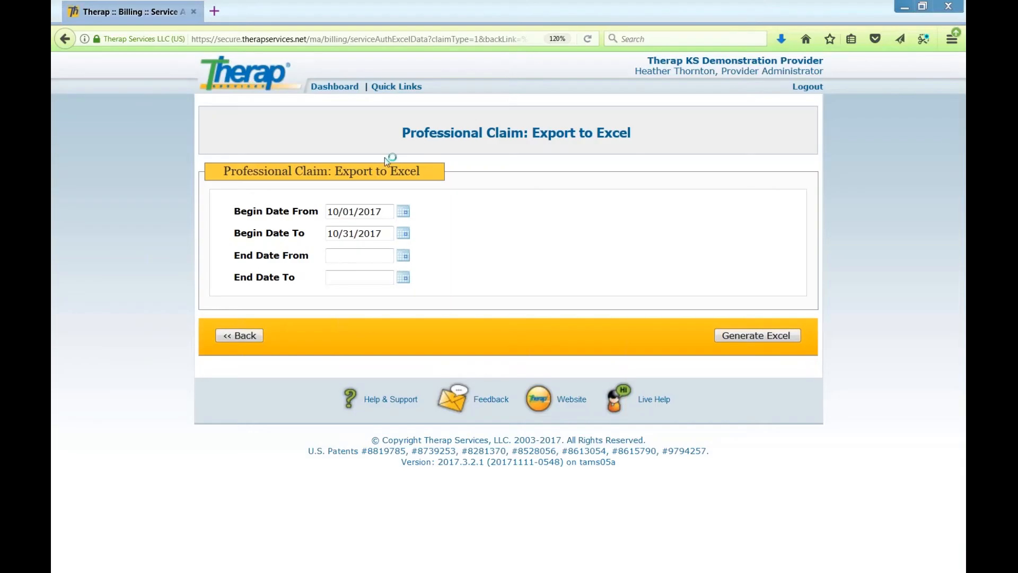
- Search the professional claim templates in Therap Billing with the default criteria
click(335, 87)
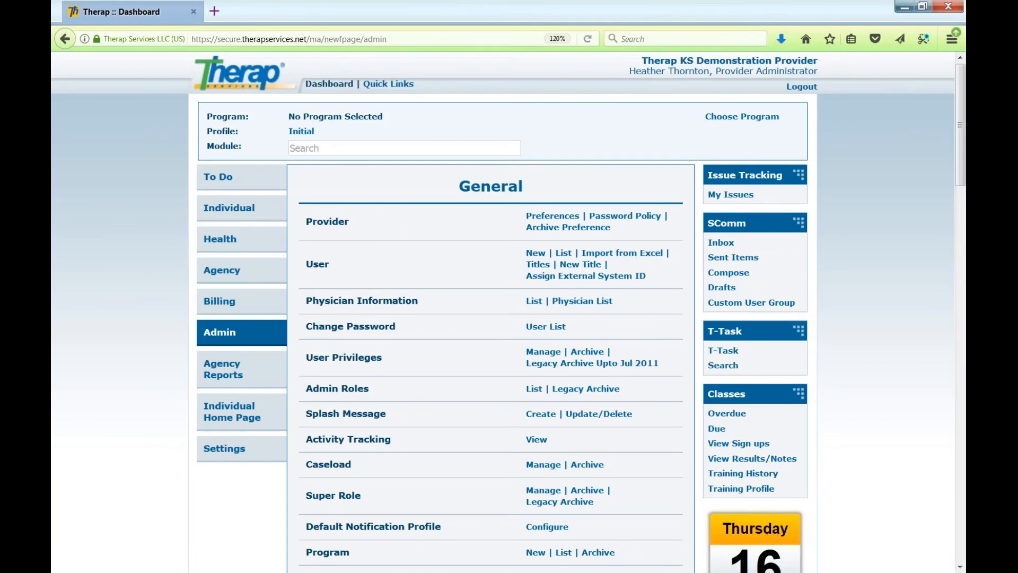
click(228, 300)
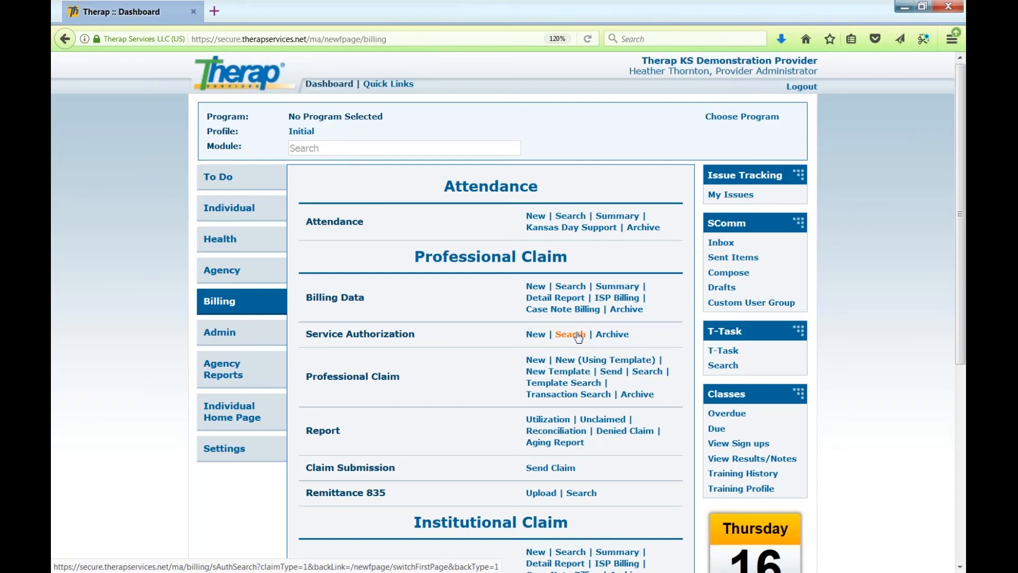
click(550, 388)
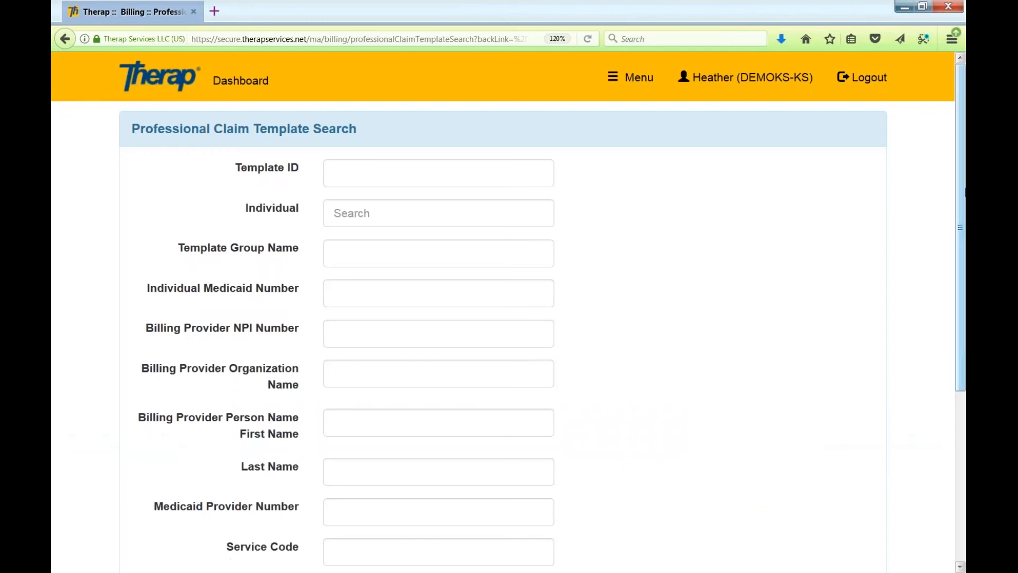
scroll(928, 450, down, 5)
click(845, 485)
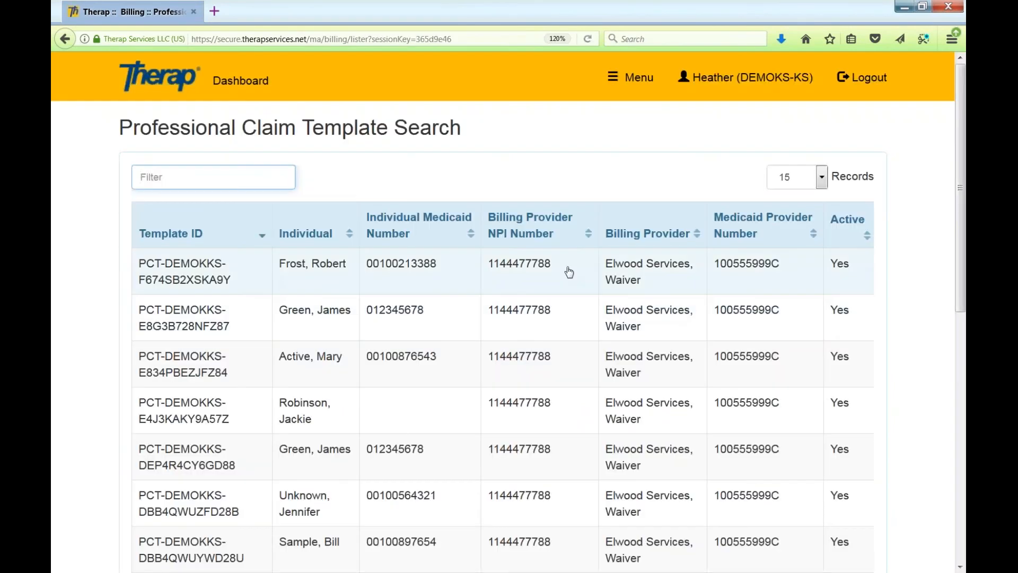
- Open the first claim template in the results and review its Service Link codes, unit rates and procedure modifiers
click(518, 329)
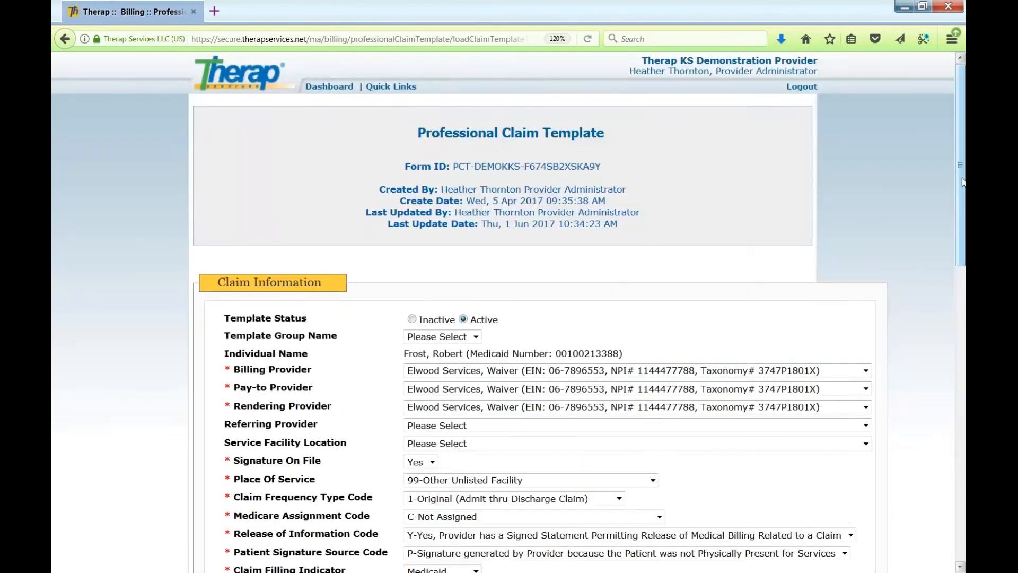
drag(962, 182, 963, 411)
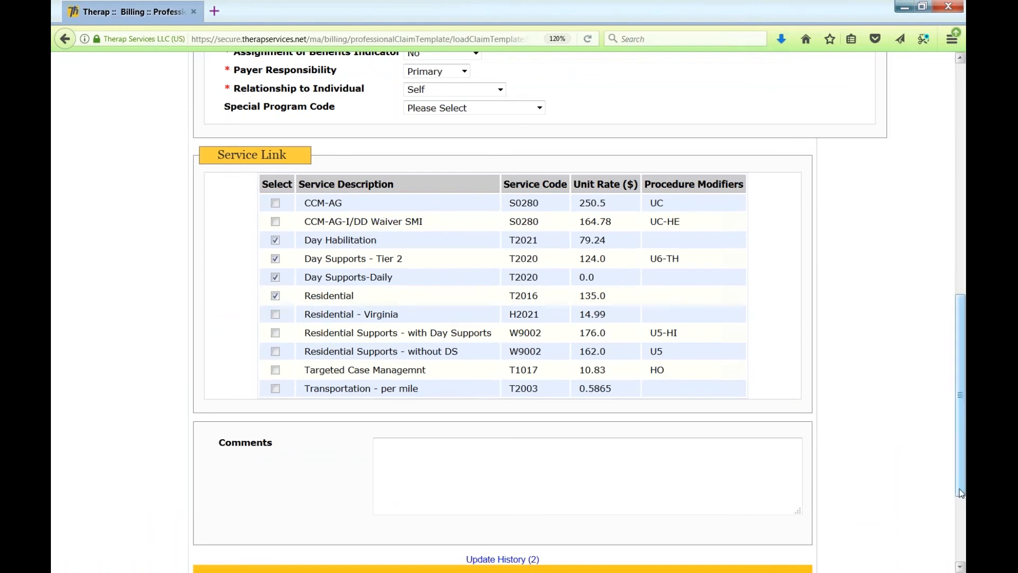
drag(961, 493, 965, 200)
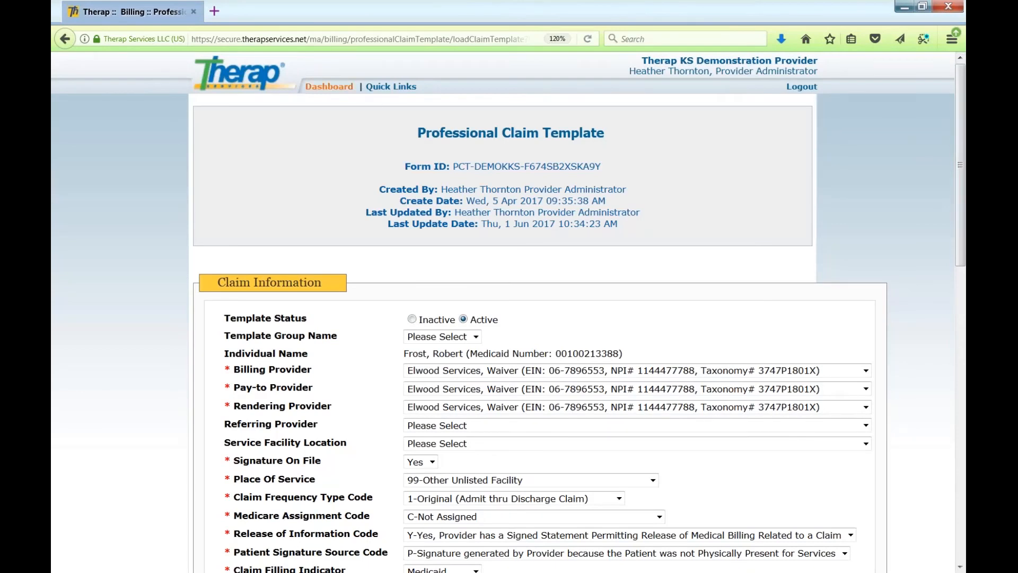
- Search professional service authorizations with the default criteria and open the Tower Group Home authorization funded by Sunflower - Centene
click(329, 89)
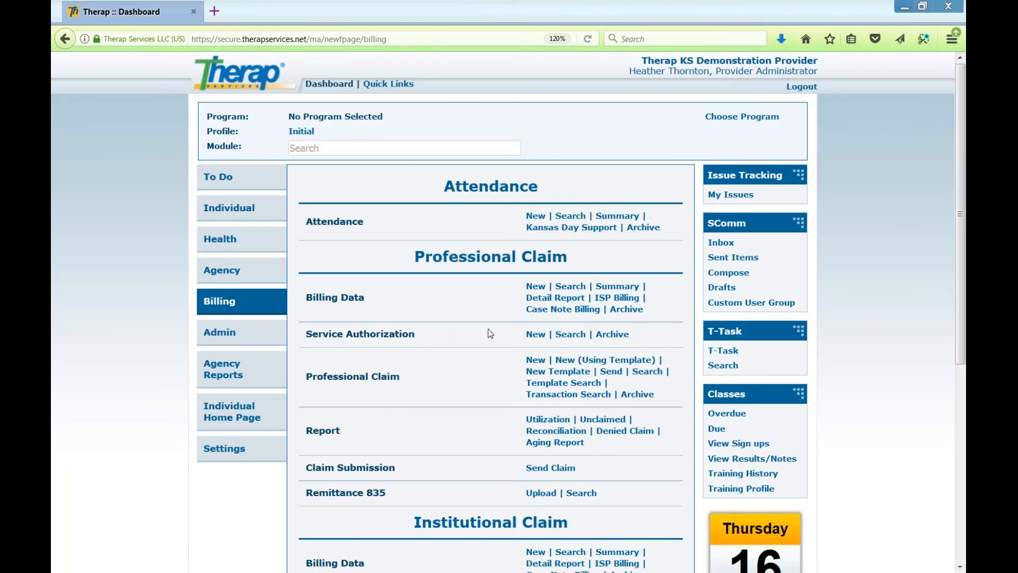
click(577, 337)
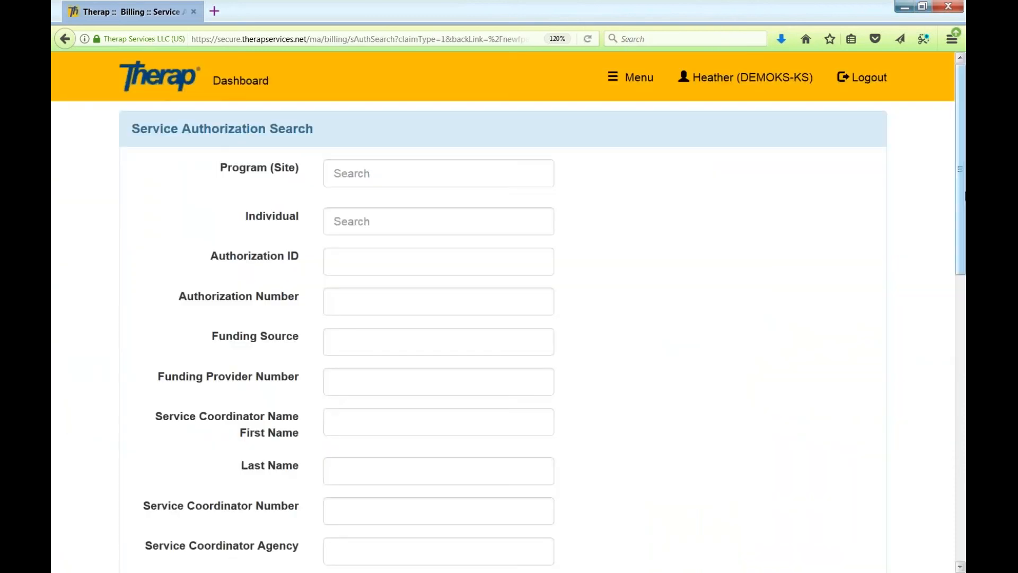
drag(961, 195, 961, 481)
click(830, 489)
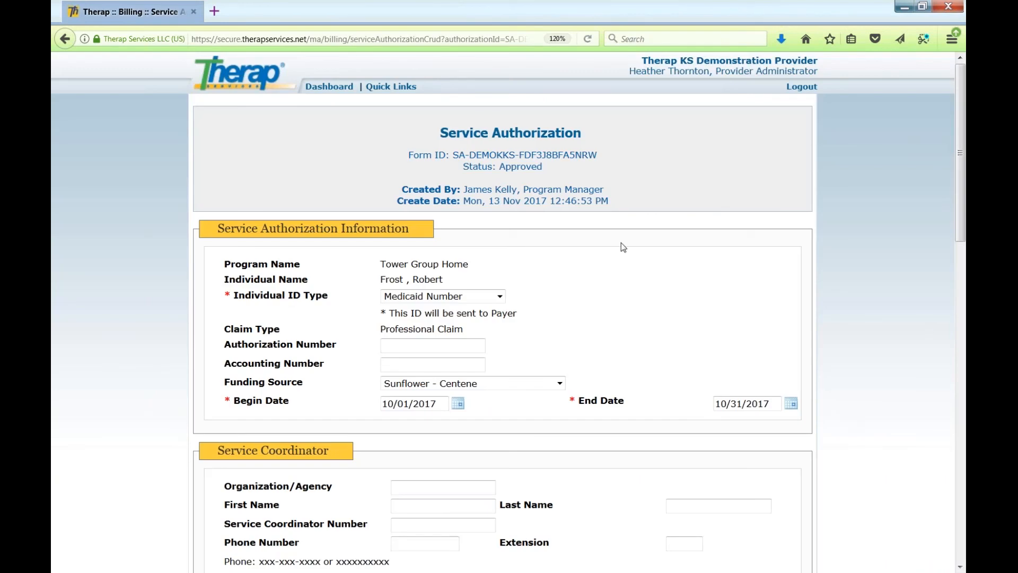
- Set the authorization's end date to 11/30/2017, save the update and return to the search results
click(792, 406)
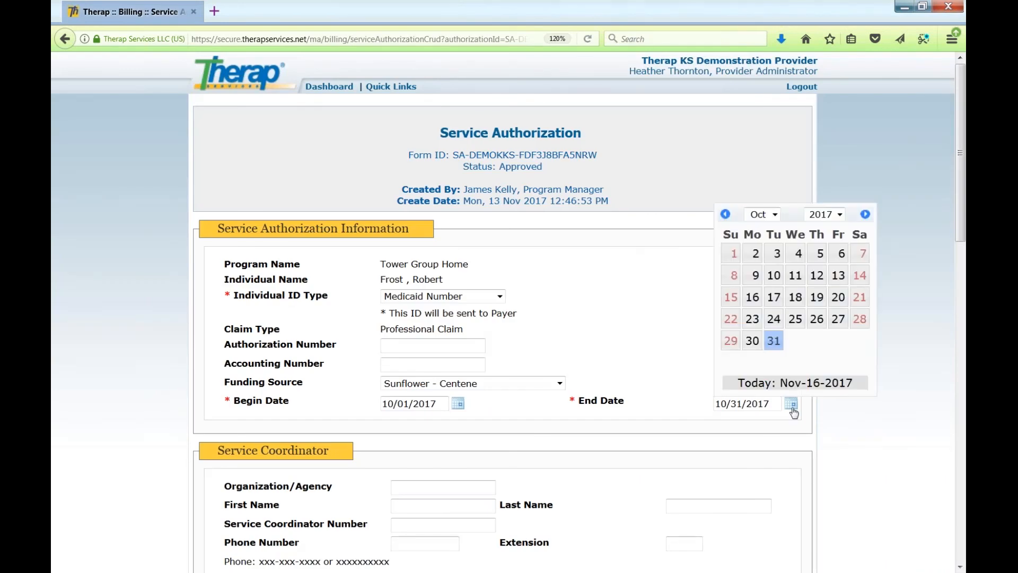
click(866, 214)
click(817, 342)
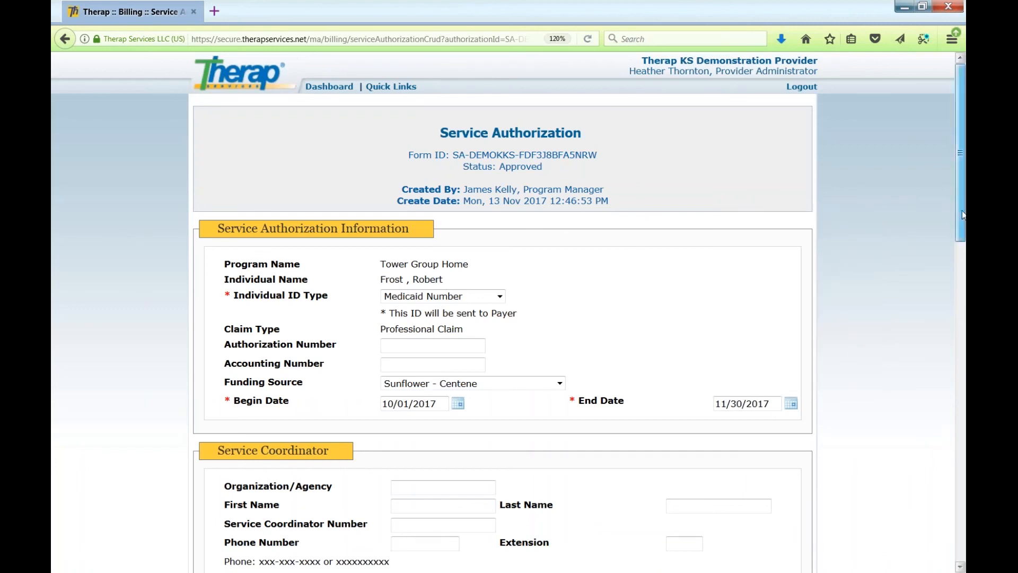
click(958, 512)
click(959, 513)
click(669, 390)
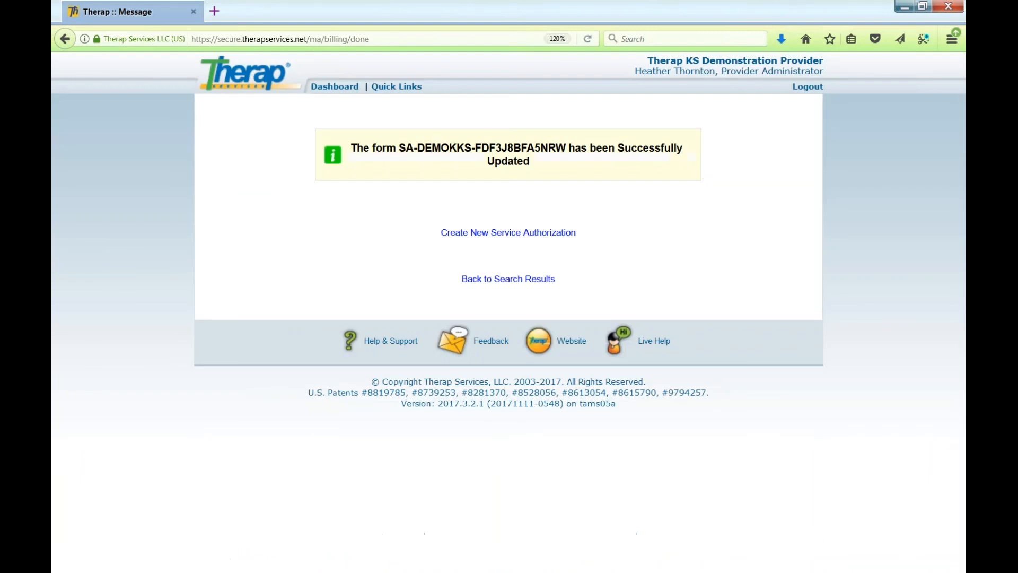
click(492, 286)
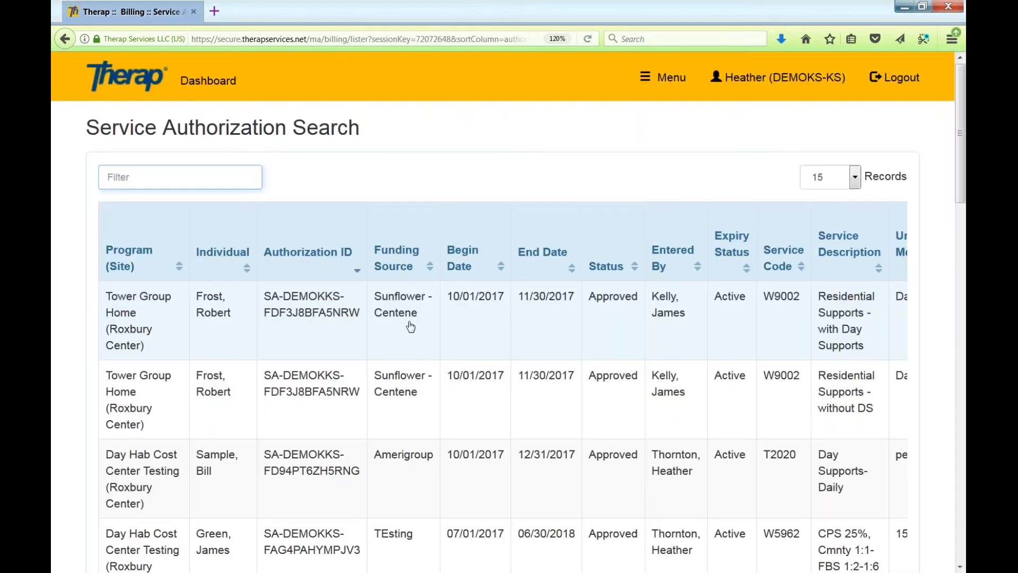
- Open the first Tower Group Home authorization funded by Sunflower - Centene and copy it to create a new one for the same individual
click(402, 326)
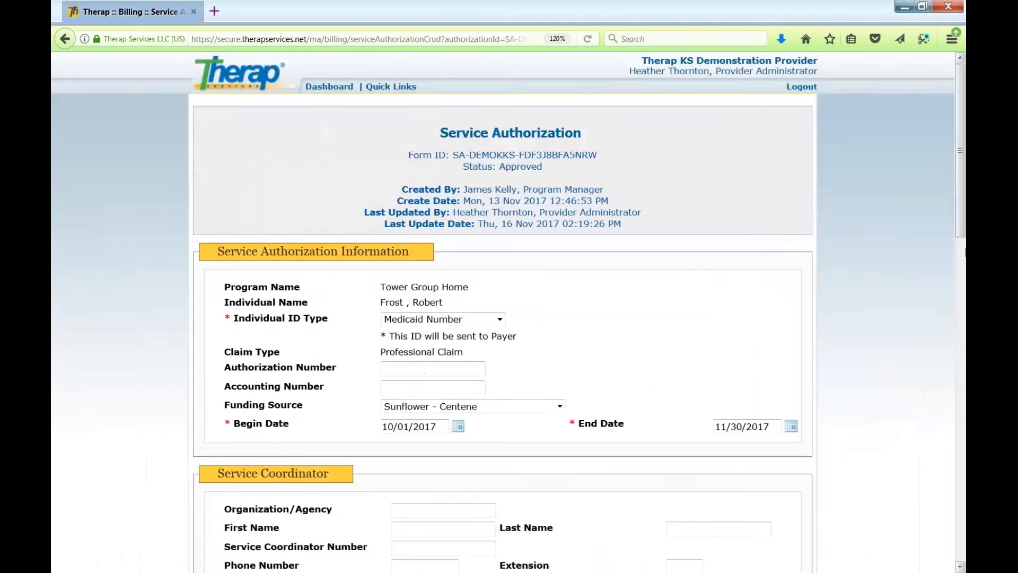
scroll(955, 404, down, 5)
scroll(955, 404, down, 10)
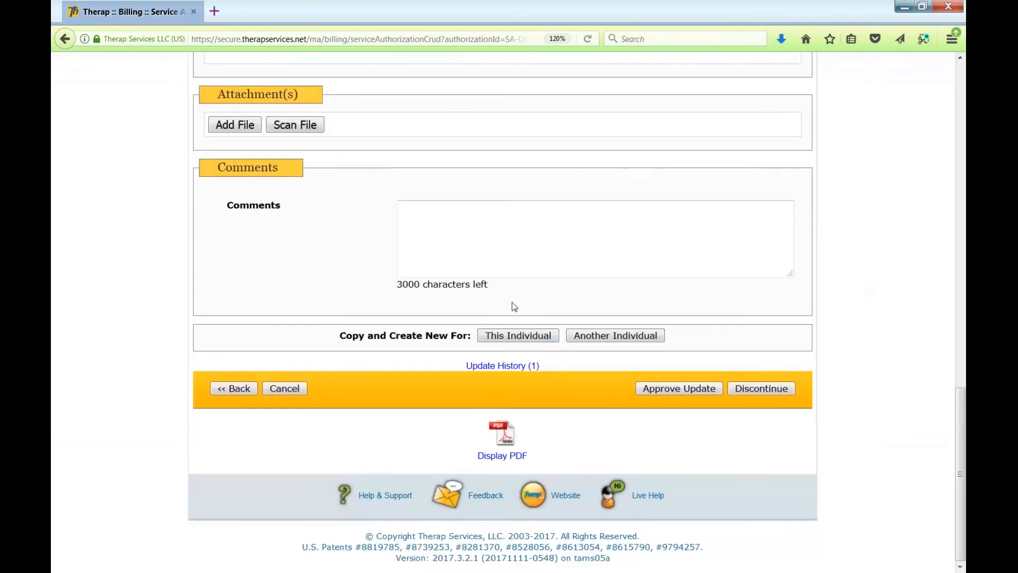
click(493, 338)
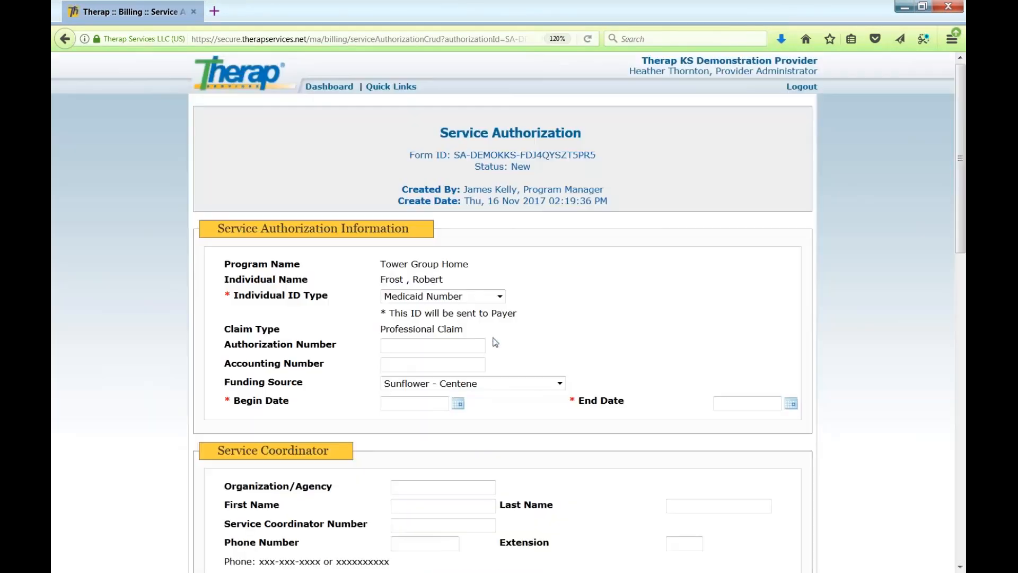
- Set the new authorization's begin date to 12/01/2017 and end date to 01/31/2018, and check its copied service lines
click(449, 404)
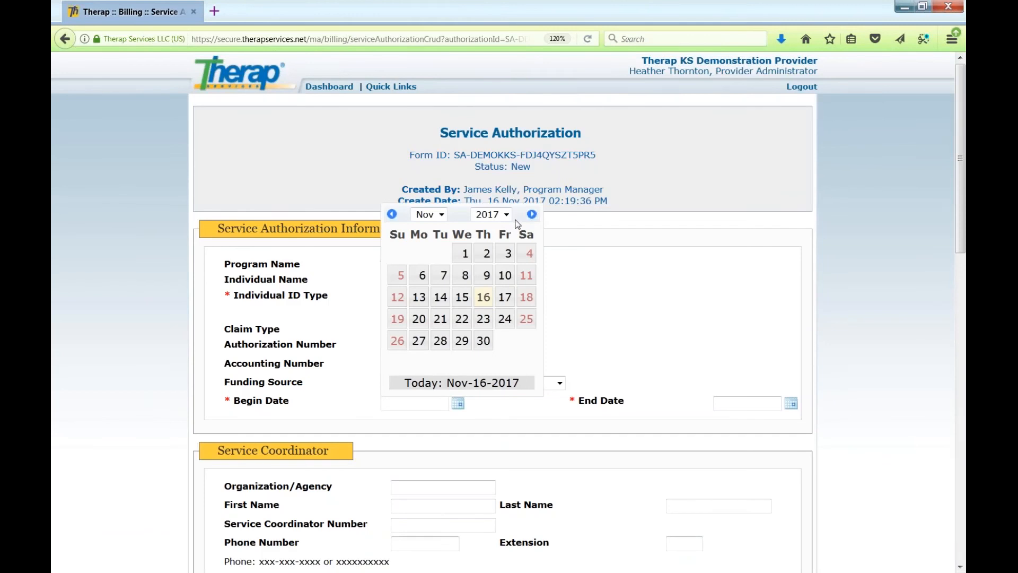
click(532, 214)
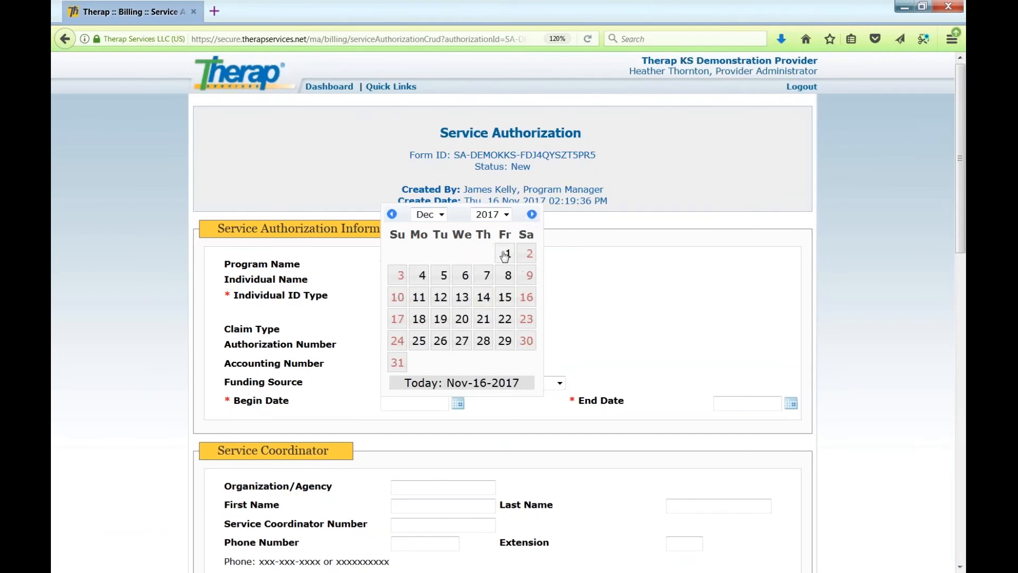
click(505, 254)
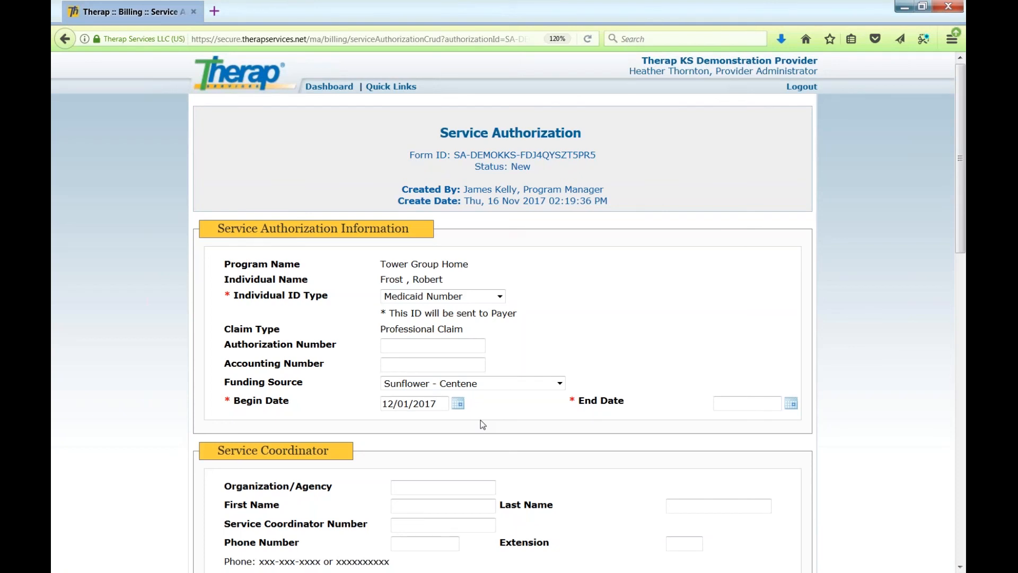
click(791, 404)
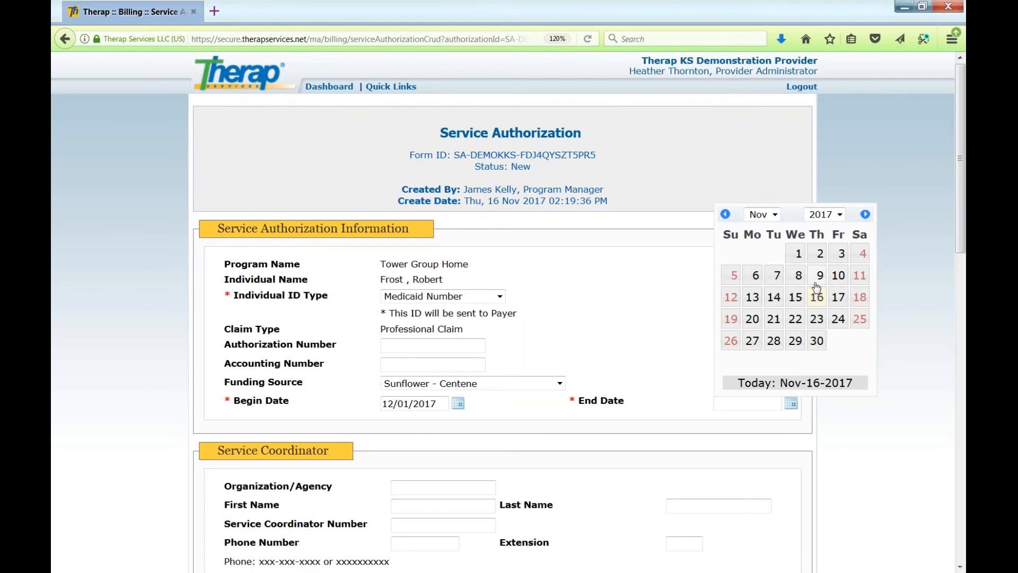
click(866, 214)
click(865, 215)
click(795, 340)
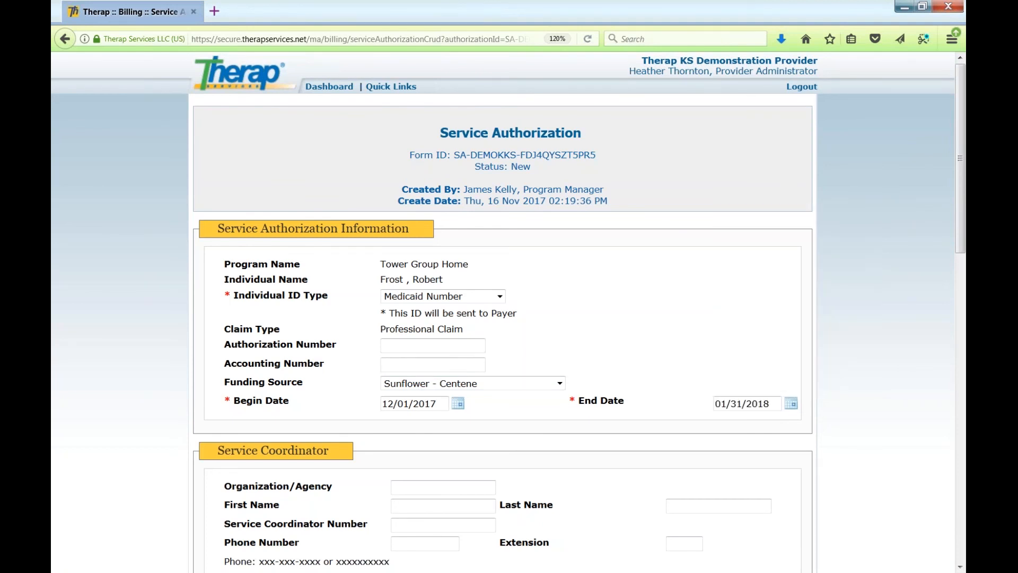
drag(961, 199, 959, 256)
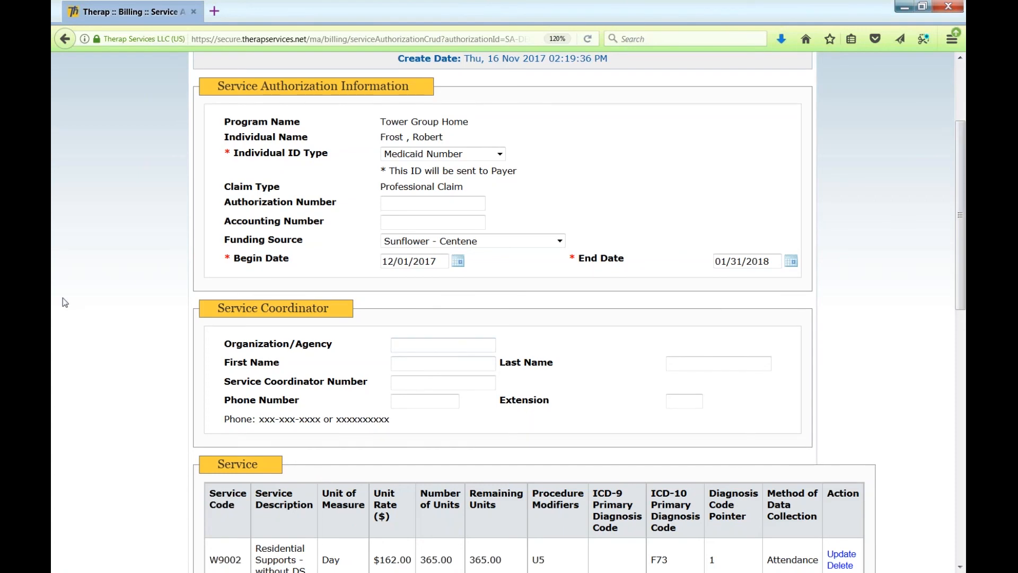
drag(960, 144, 854, 74)
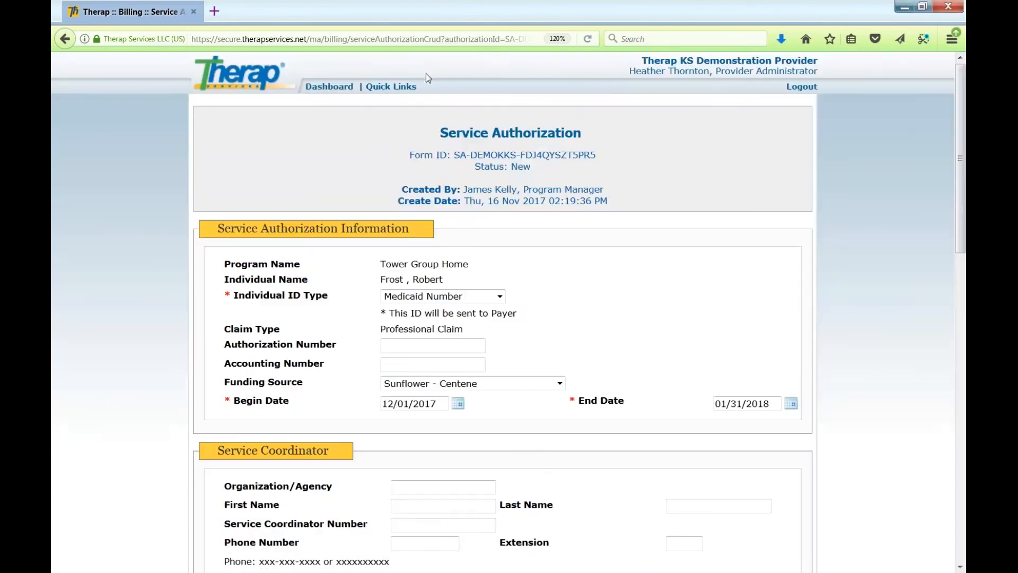
- Go to the billing attendance types in the administration area and open the Attendance Day - Iowa type
click(348, 89)
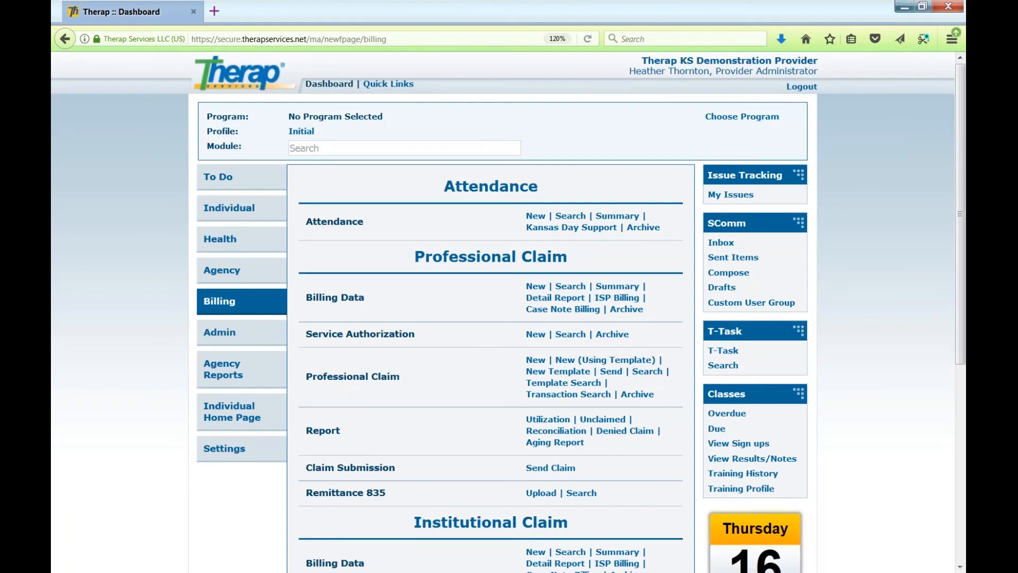
click(220, 332)
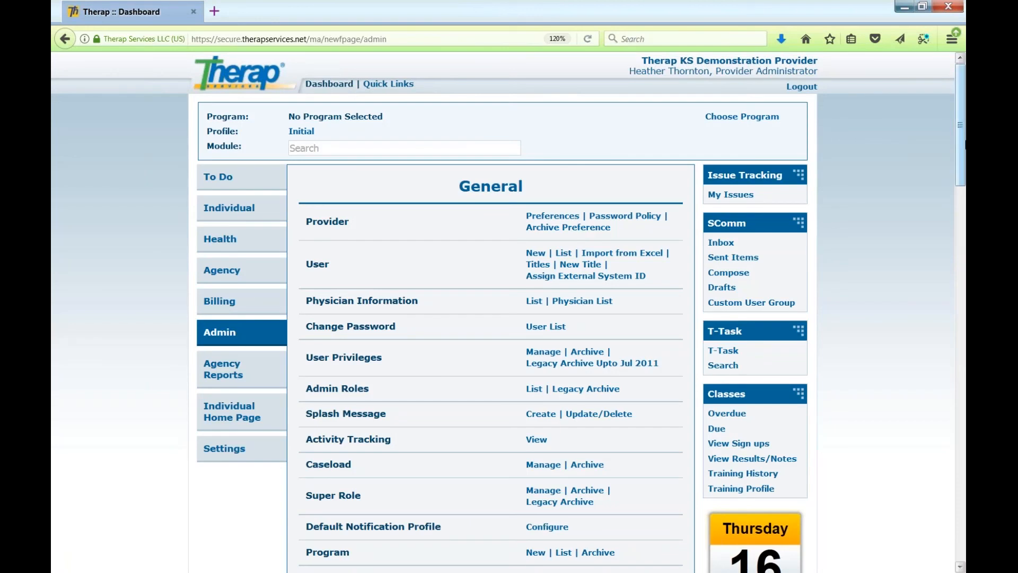
drag(965, 142, 965, 260)
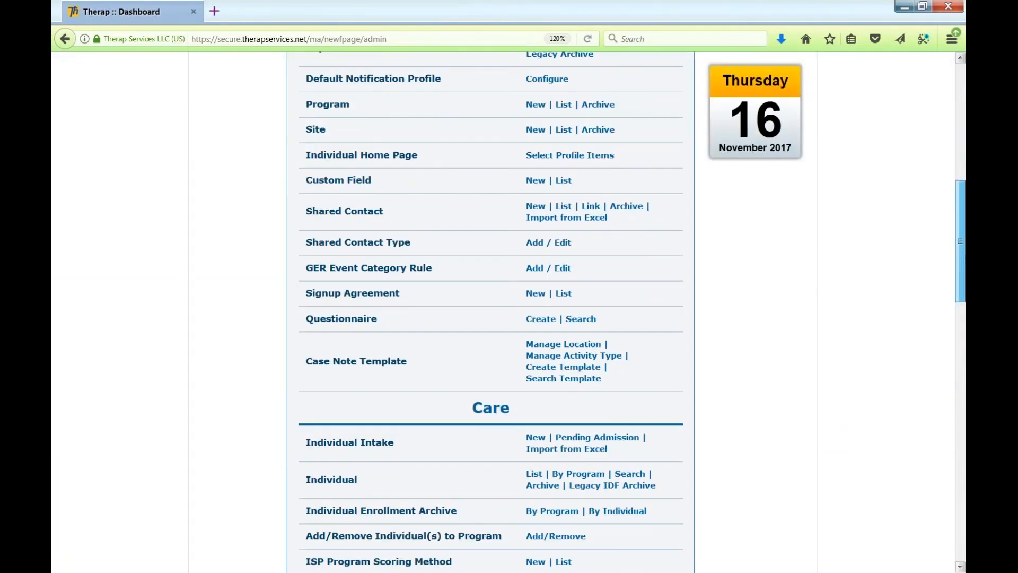
drag(965, 260, 955, 476)
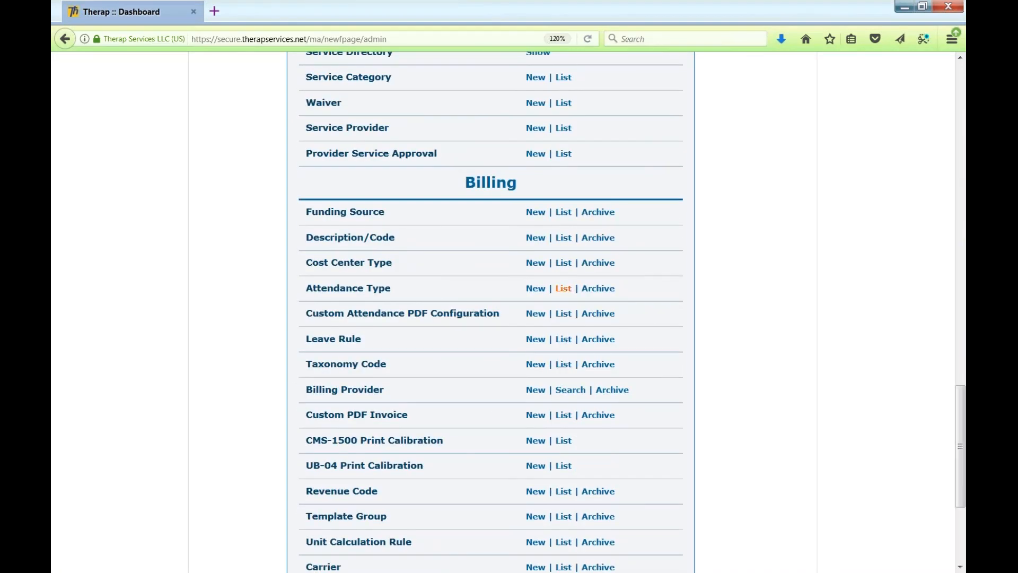
click(563, 289)
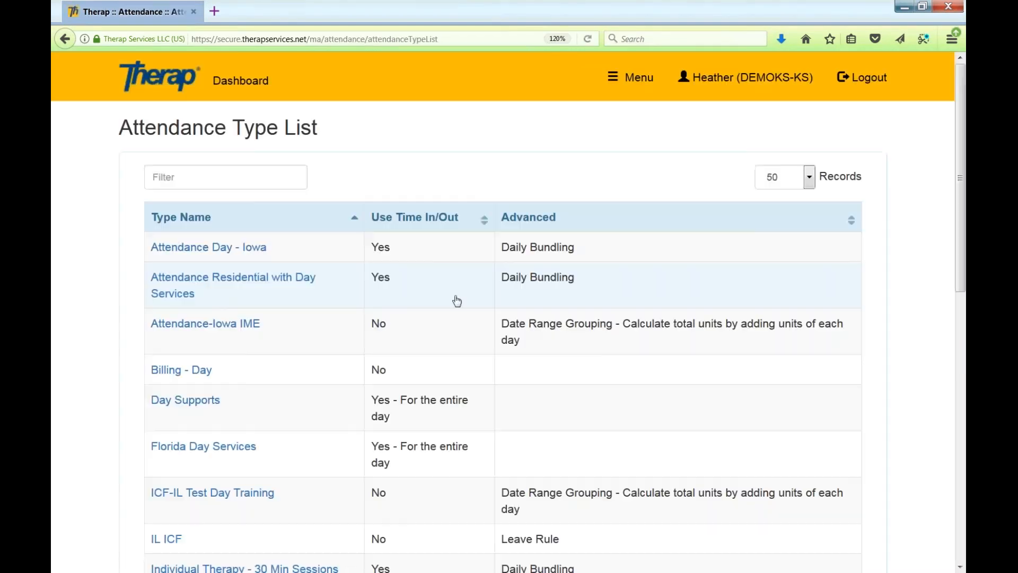
click(183, 249)
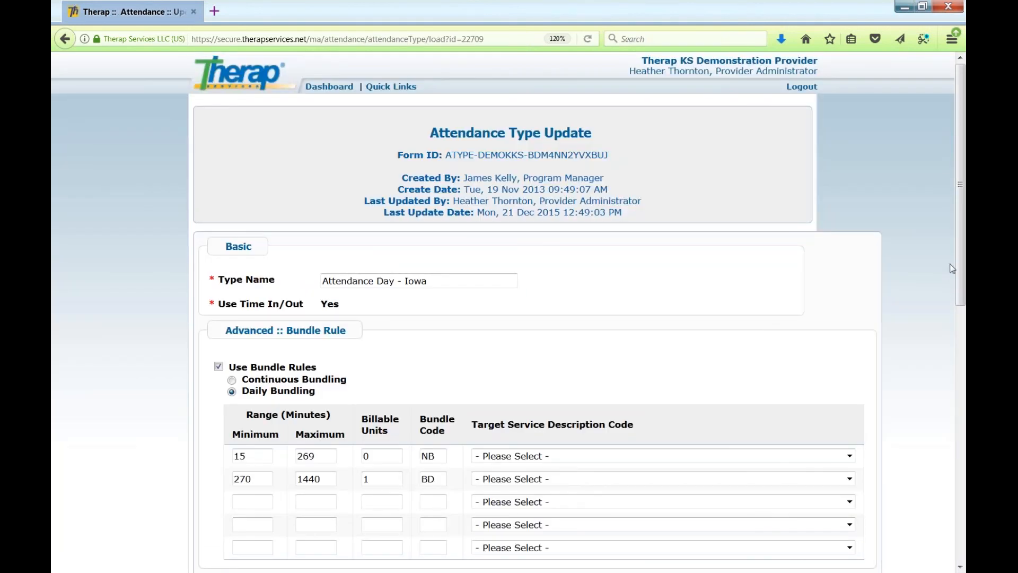
- Rename the attendance type Attendance Day - Iowa Tier 1 and target both bundle ranges to Group Day Hab - Tier 1 (T2021)
drag(960, 267, 961, 318)
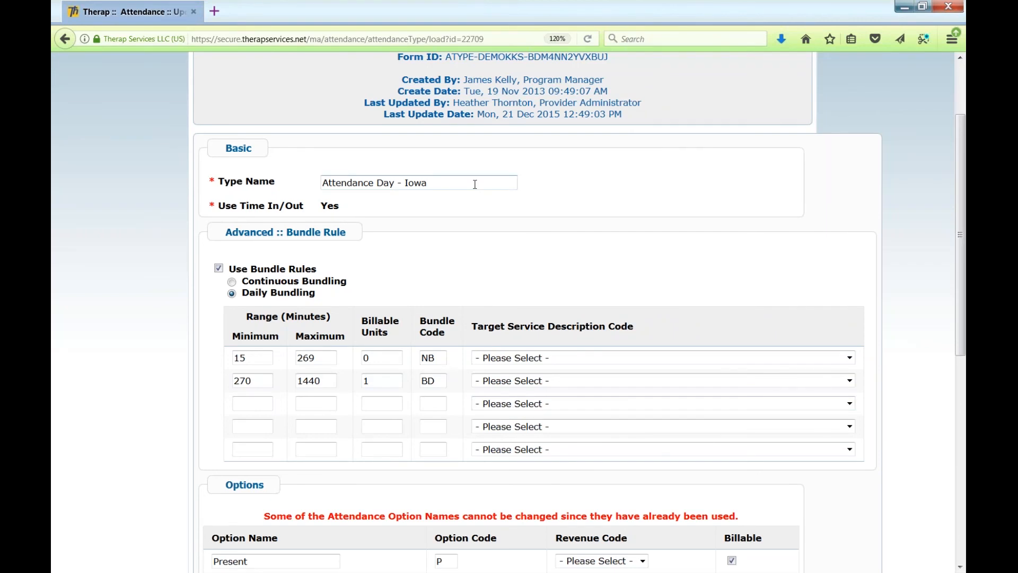
text(Tier 1)
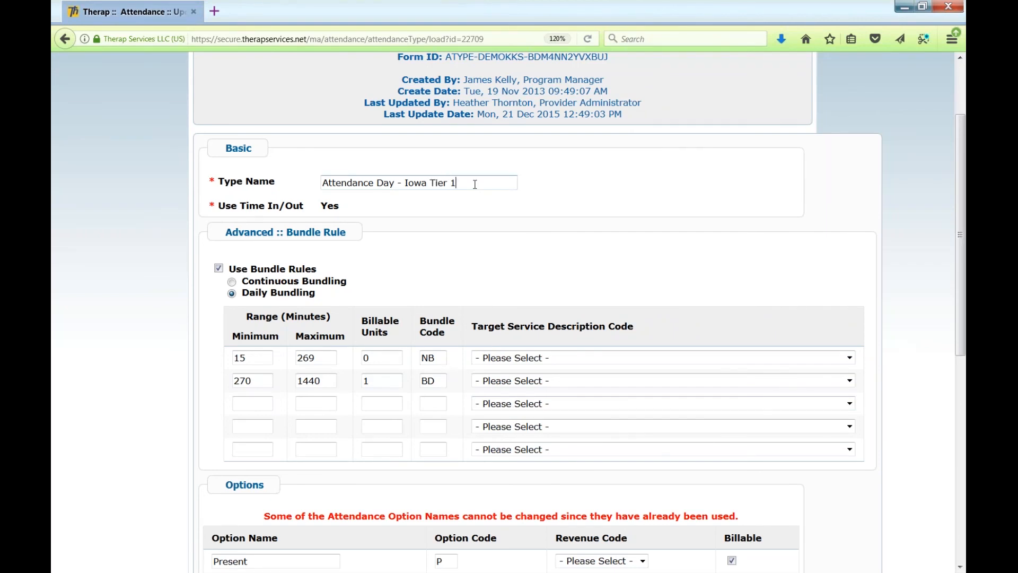
click(601, 359)
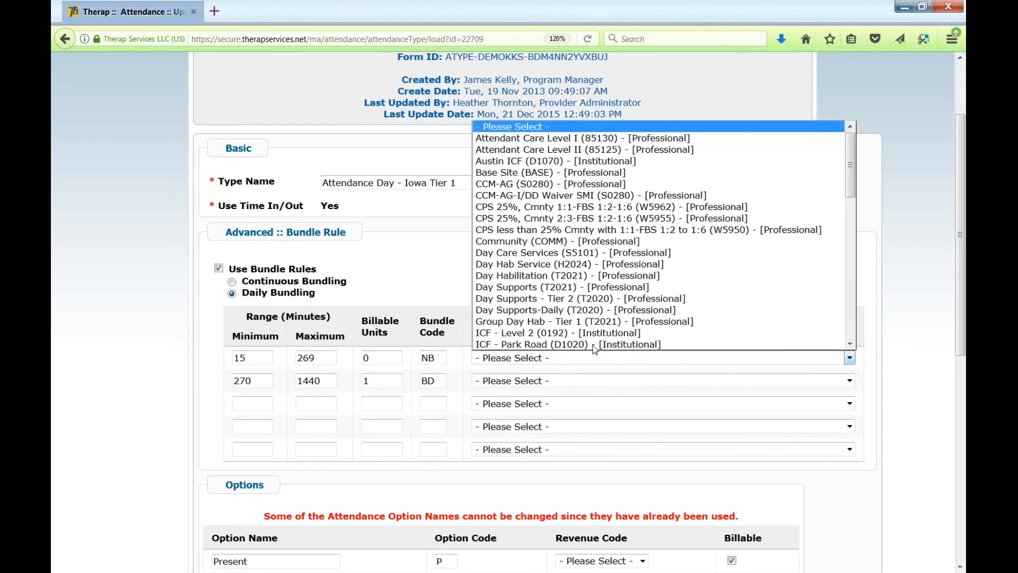
click(557, 321)
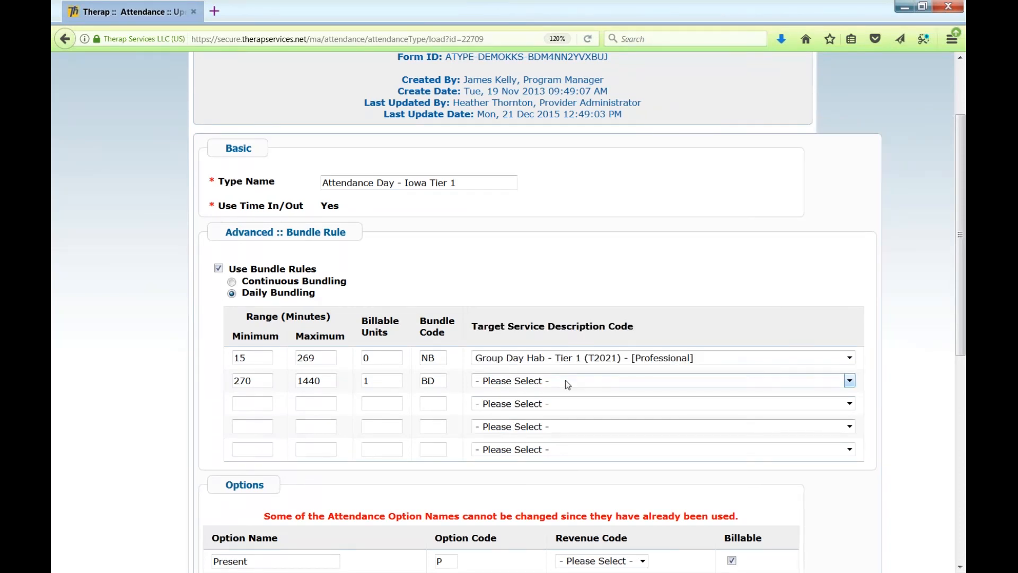
click(565, 379)
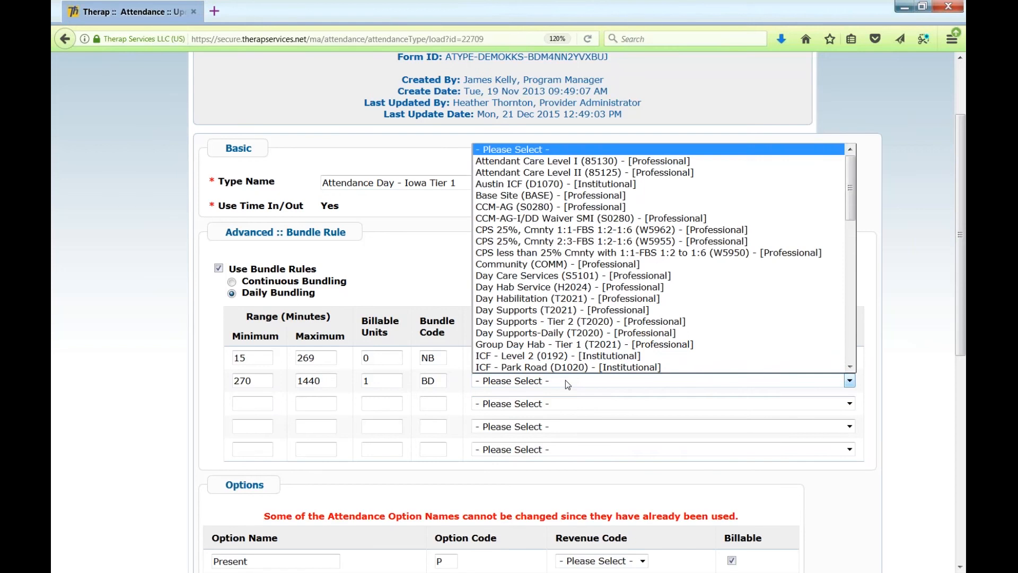
click(552, 345)
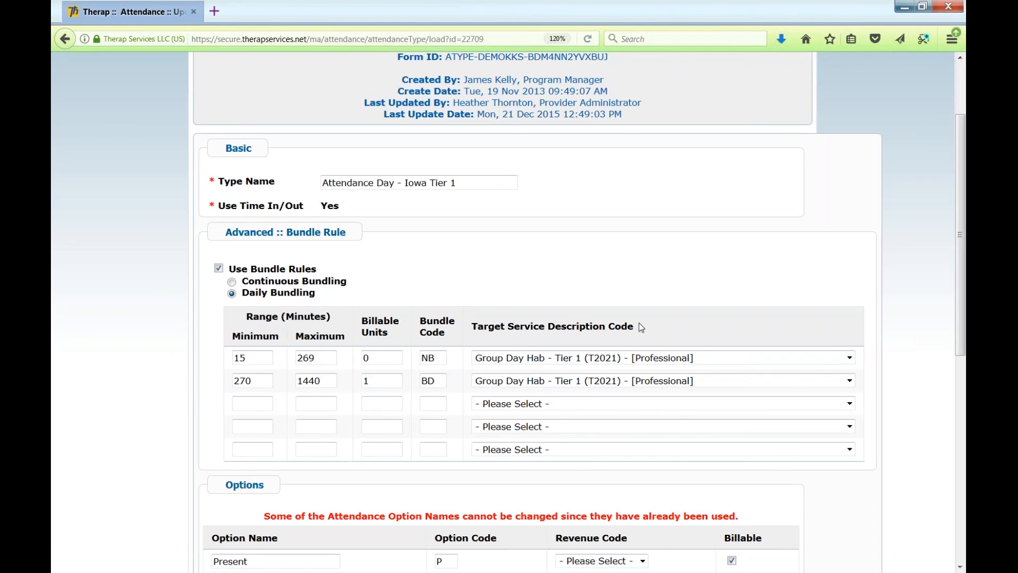
- Leave the attendance type, open the service search form for new billing attendance and return to the dashboard
scroll(638, 322, up, 2)
click(320, 89)
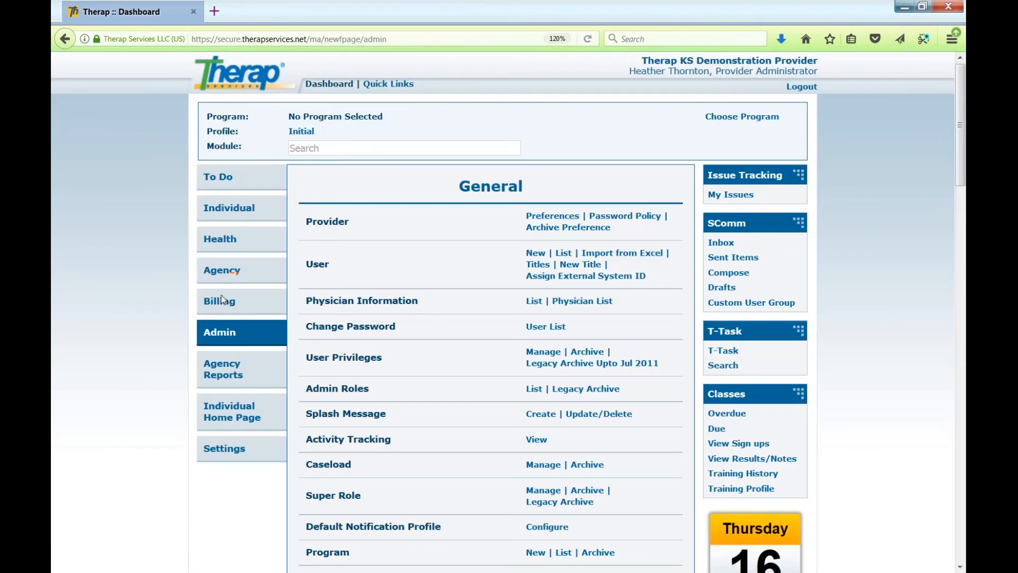
click(219, 301)
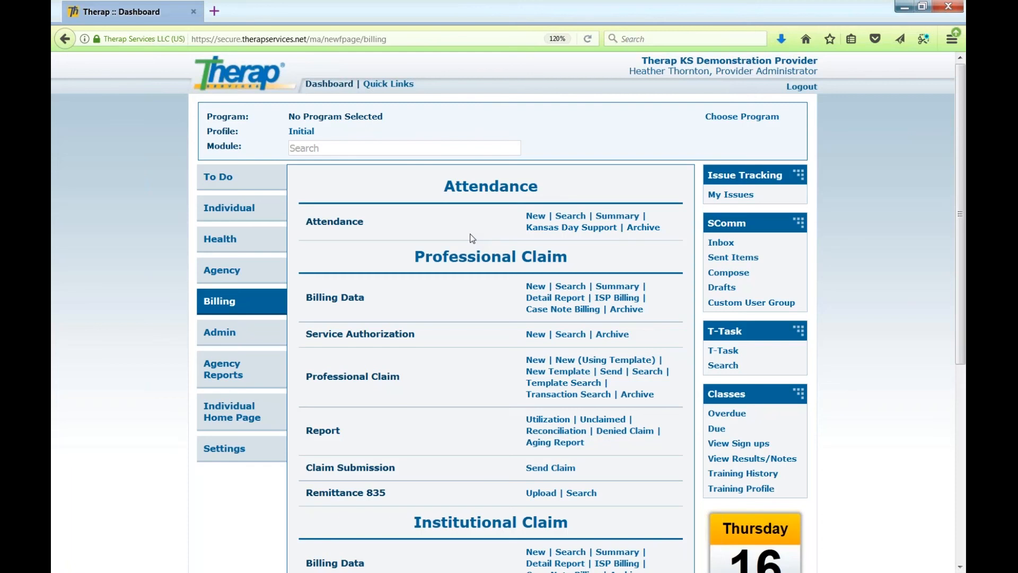
click(536, 216)
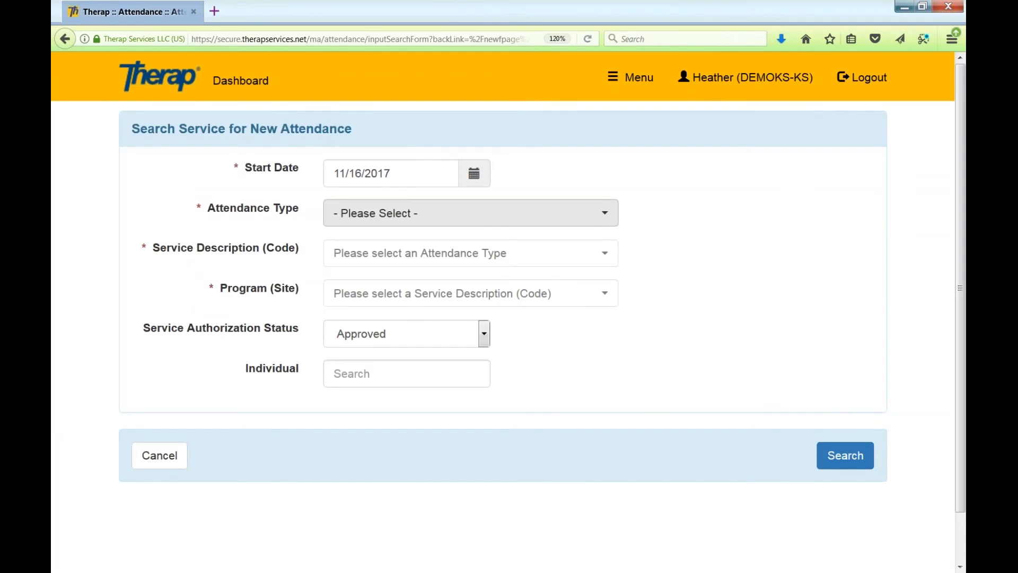
click(235, 90)
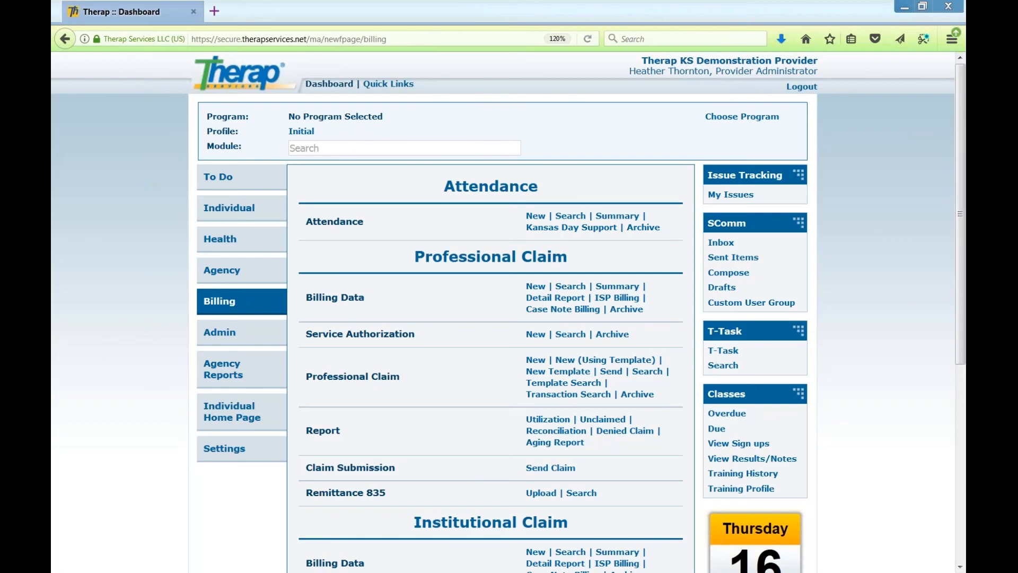
- Review the rates, modifiers and claim types in the billing Description/Code list, and return to the dashboard
click(243, 336)
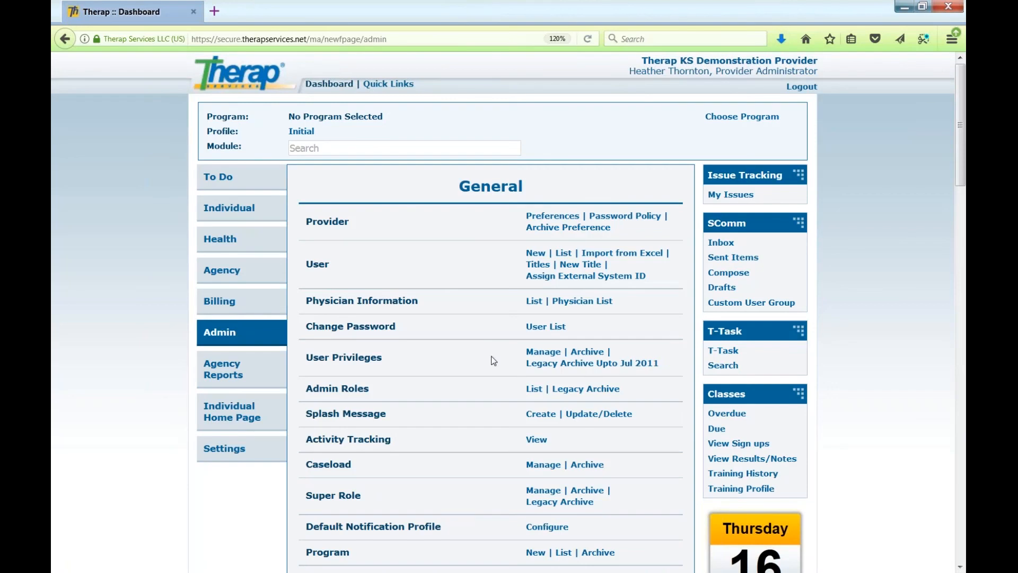
scroll(494, 361, down, 15)
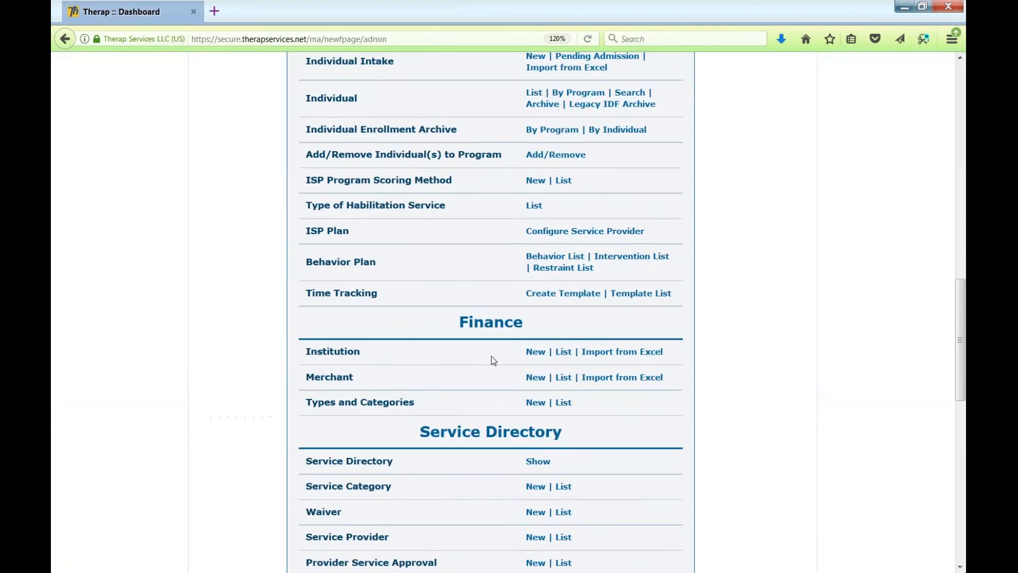
scroll(493, 360, down, 5)
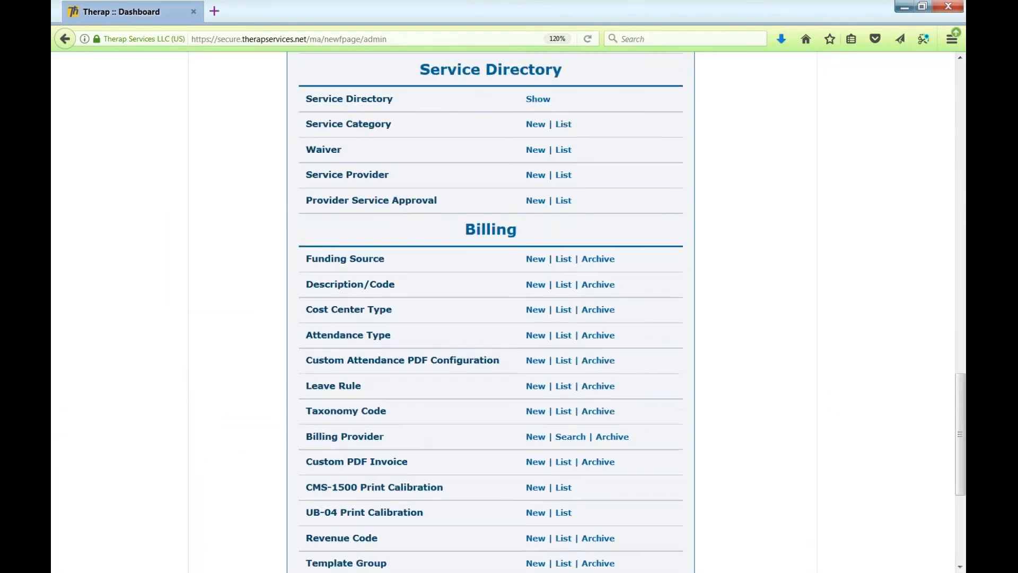
click(564, 285)
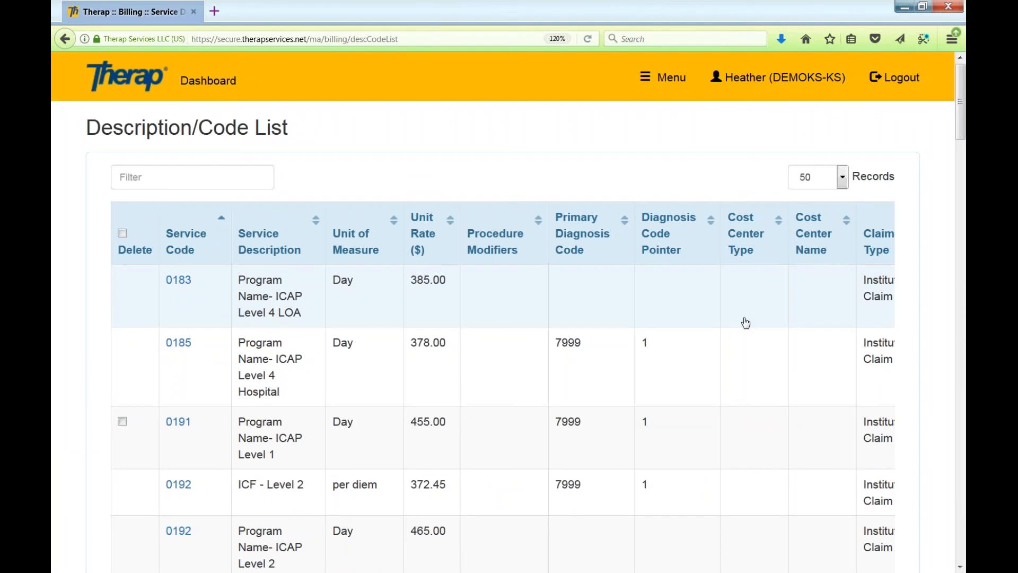
drag(962, 129, 962, 557)
drag(746, 348, 791, 348)
drag(961, 520, 960, 101)
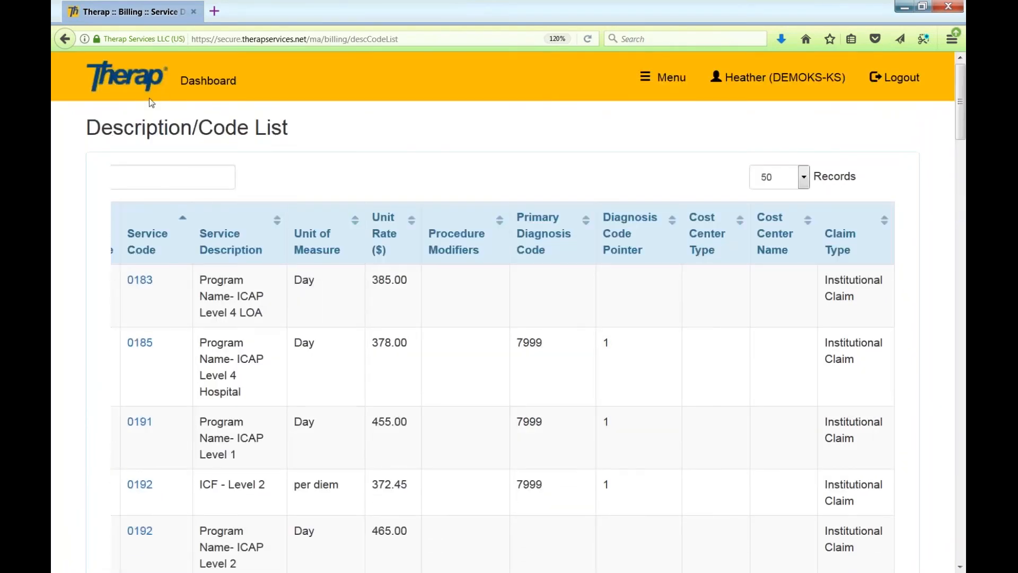
click(229, 84)
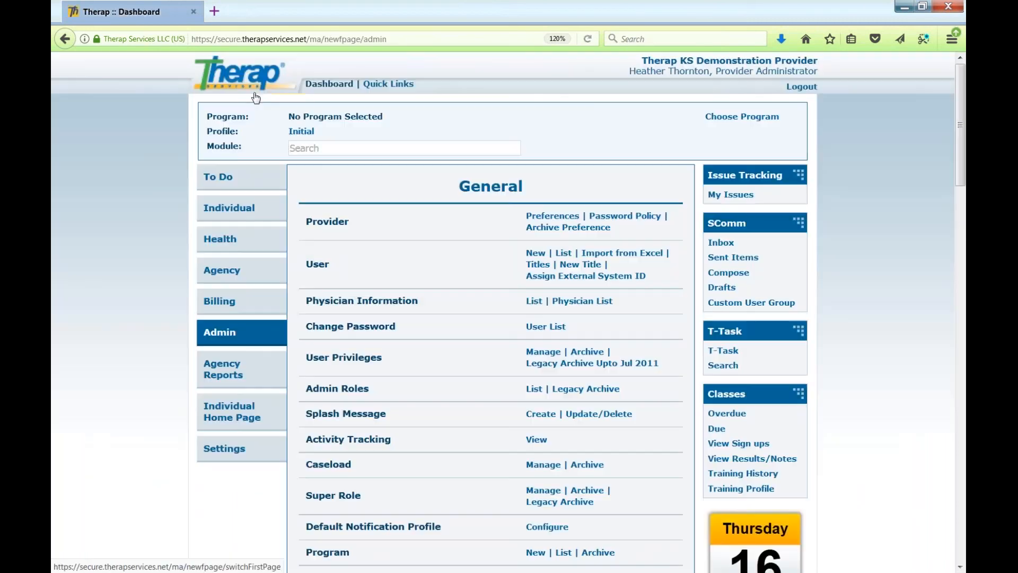